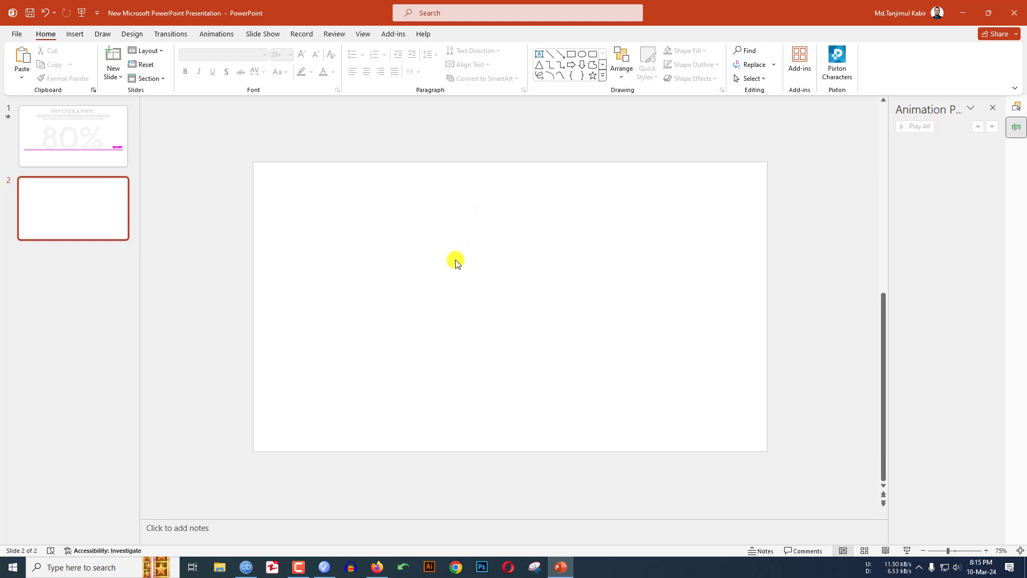
# Step: Fill the second slide's background with White, Background 1, Darker 5%
pyautogui.click(132, 33)
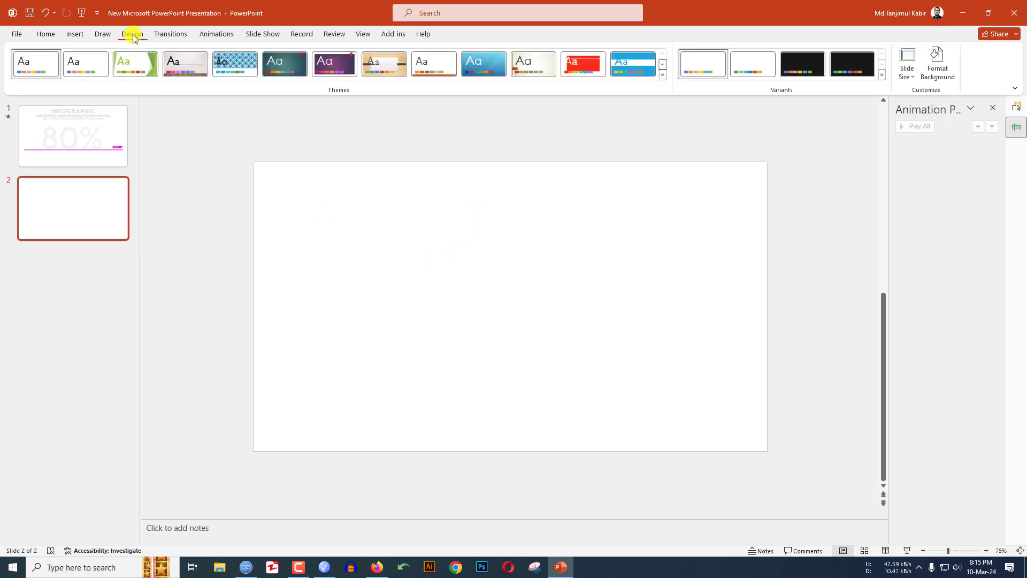
pyautogui.click(949, 63)
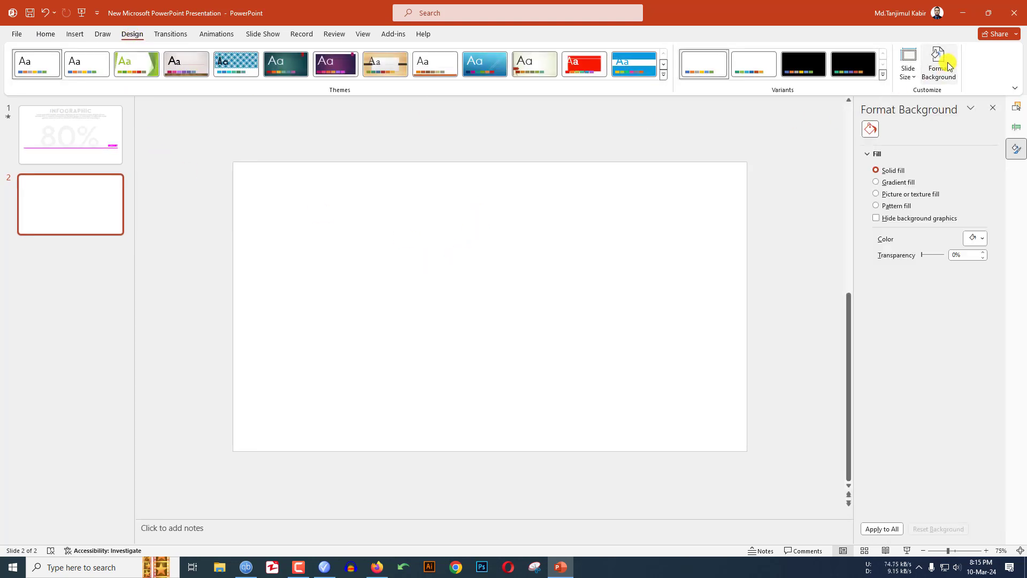
pyautogui.click(979, 240)
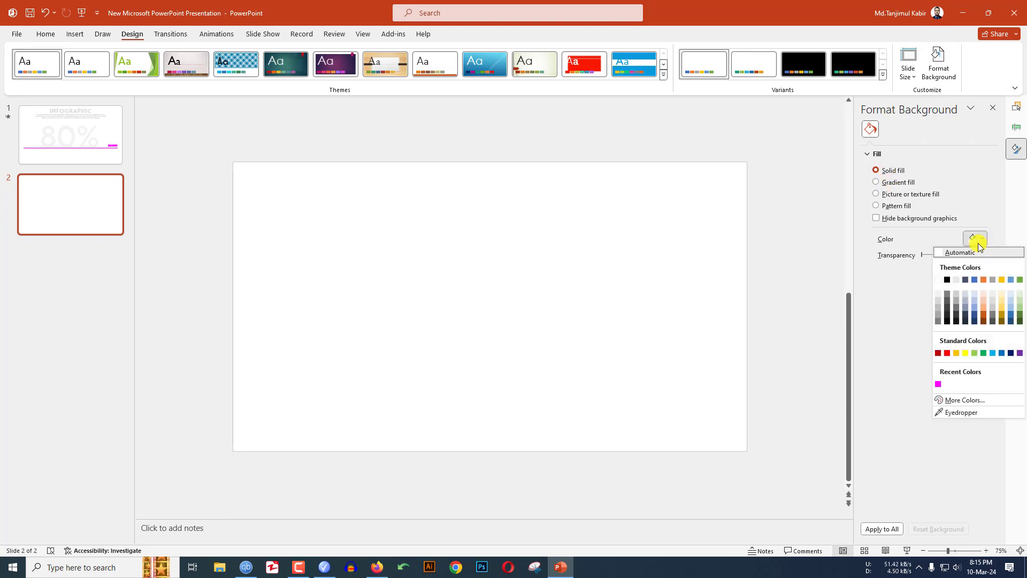
pyautogui.click(940, 298)
# Step: Draw a rectangle covering the entire second slide
pyautogui.click(76, 36)
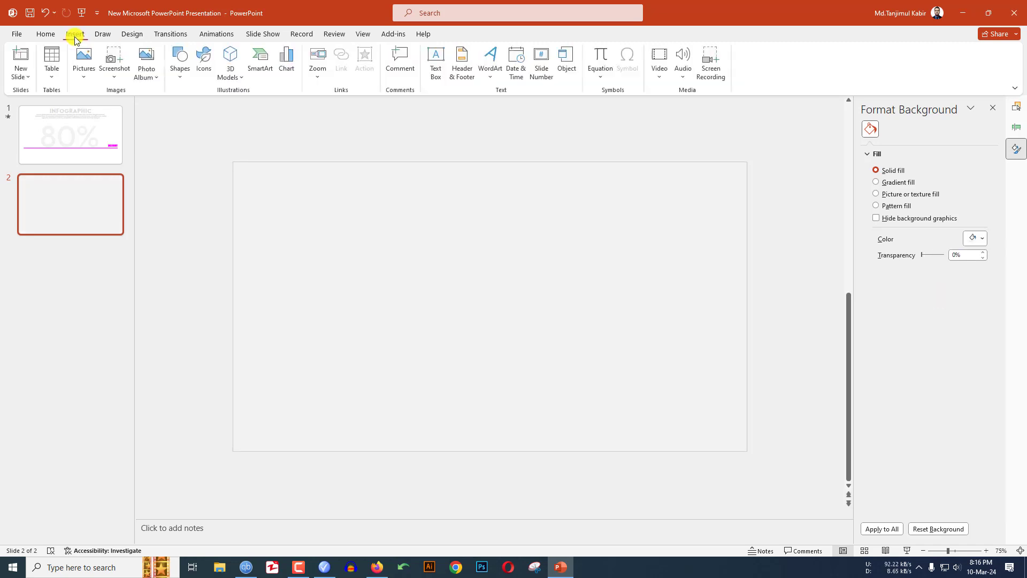
pyautogui.click(181, 64)
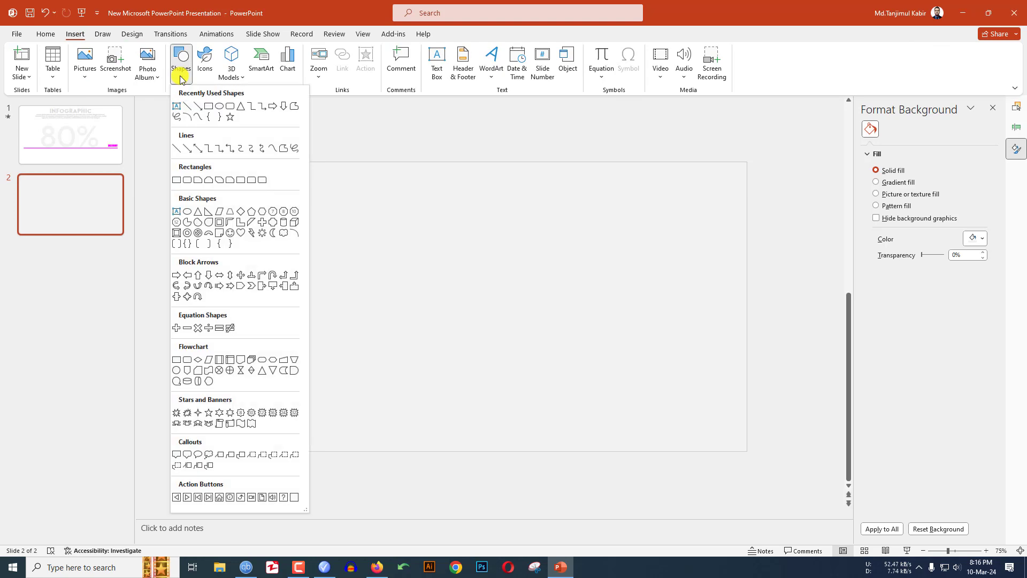
pyautogui.click(209, 111)
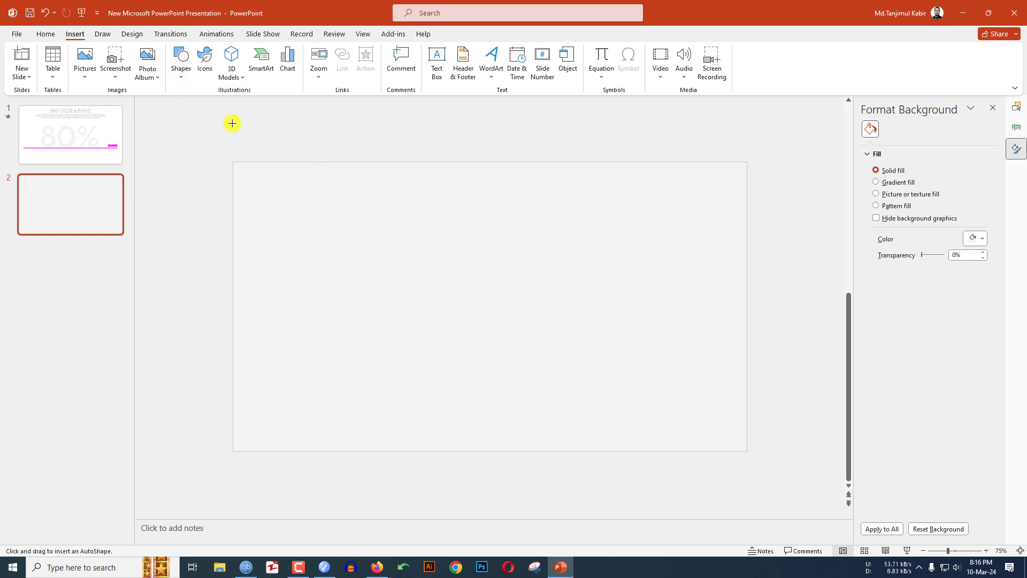
pyautogui.moveTo(233, 161); pyautogui.dragTo(746, 452)
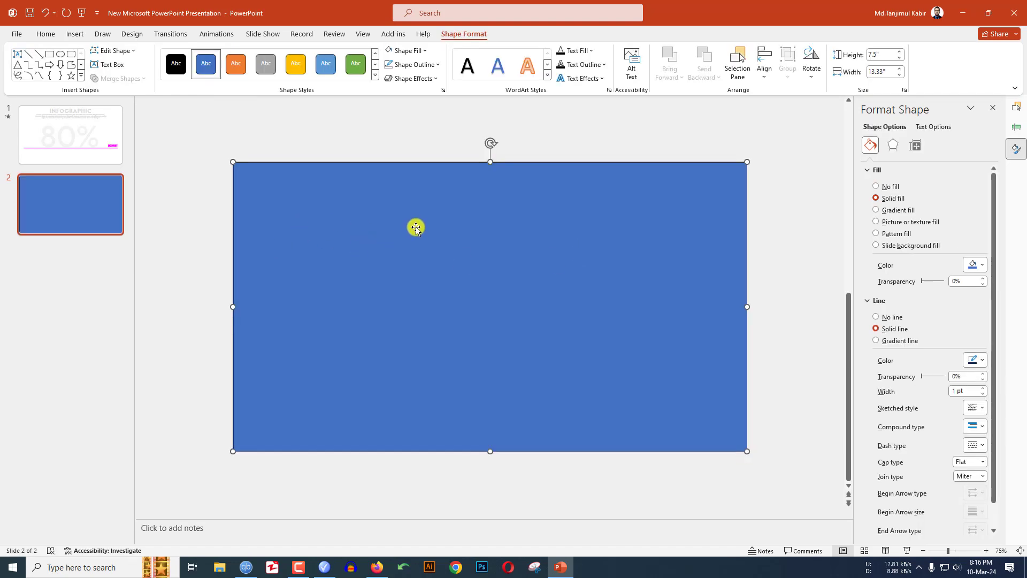
# Step: Give the slide-sized rectangle no outline and a white fill
pyautogui.click(412, 65)
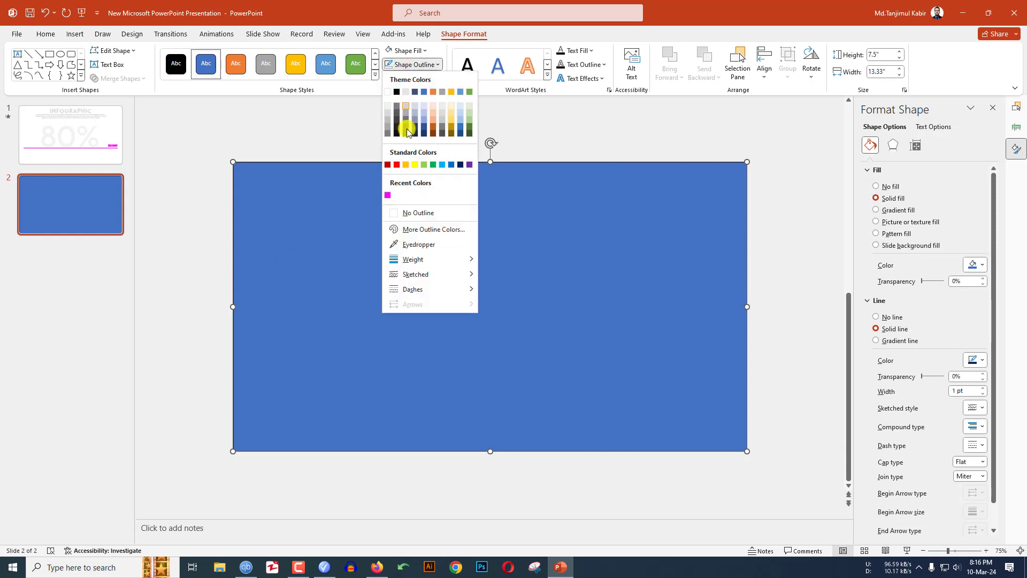
pyautogui.click(409, 212)
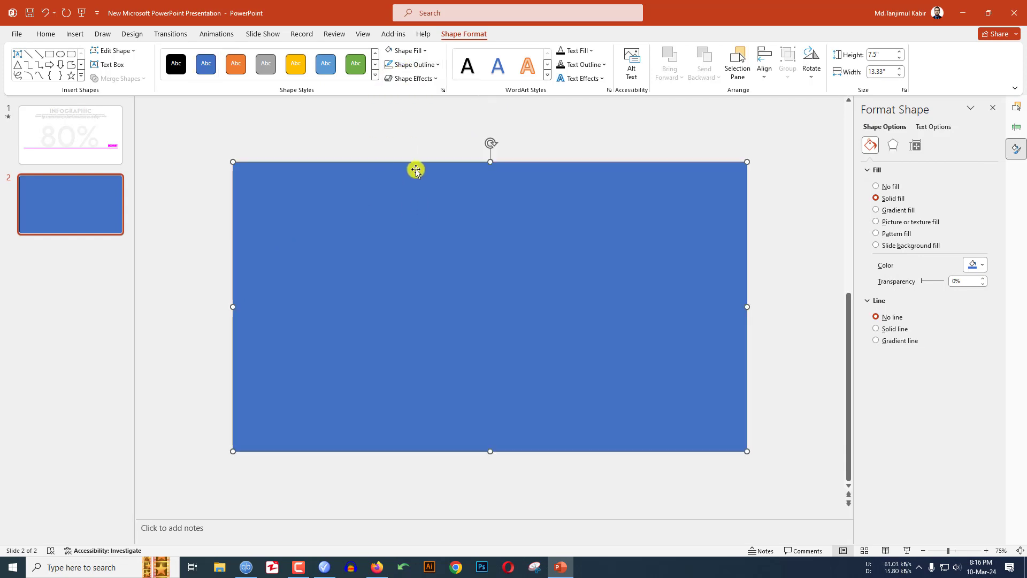
pyautogui.click(425, 52)
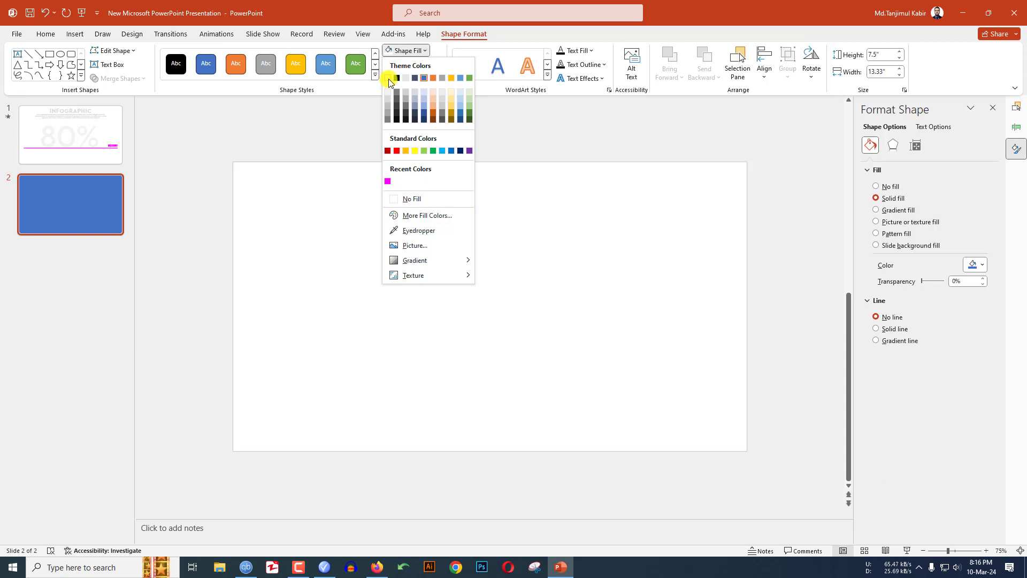
pyautogui.click(388, 80)
pyautogui.click(367, 118)
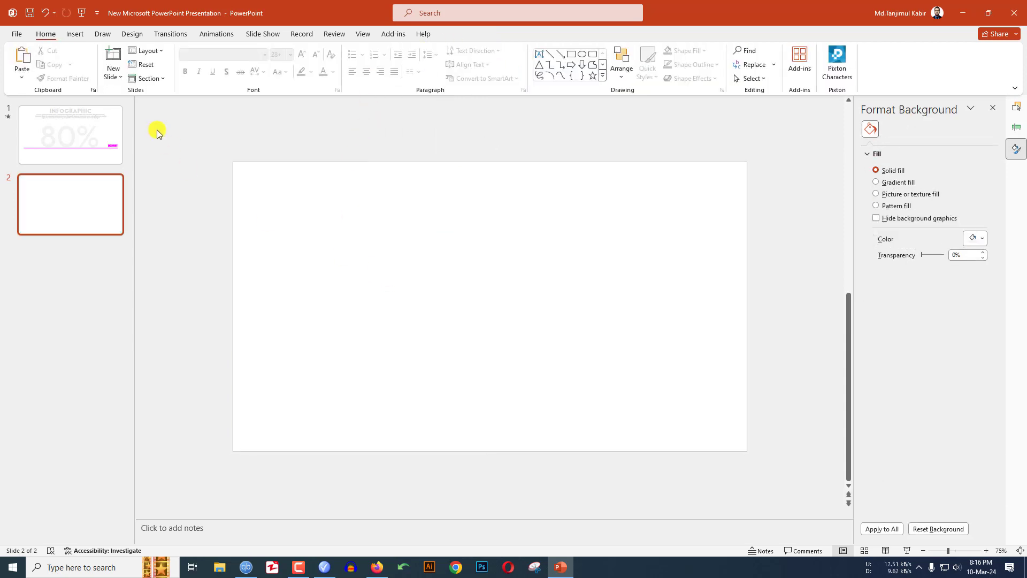
# Step: Draw a text box in the middle of the slide and type 80%
pyautogui.click(75, 35)
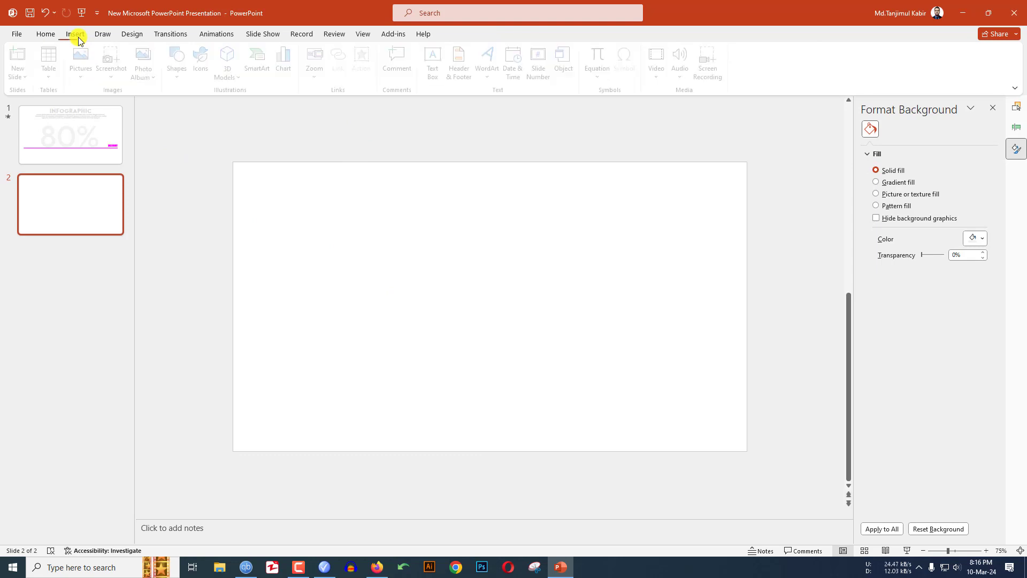
pyautogui.click(181, 63)
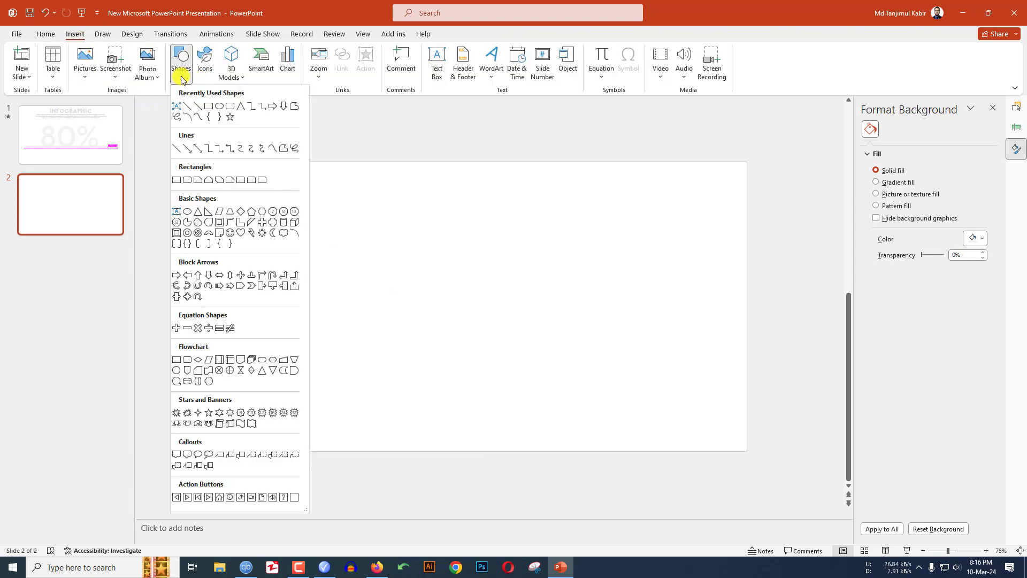
pyautogui.click(175, 107)
pyautogui.moveTo(303, 241); pyautogui.dragTo(665, 344)
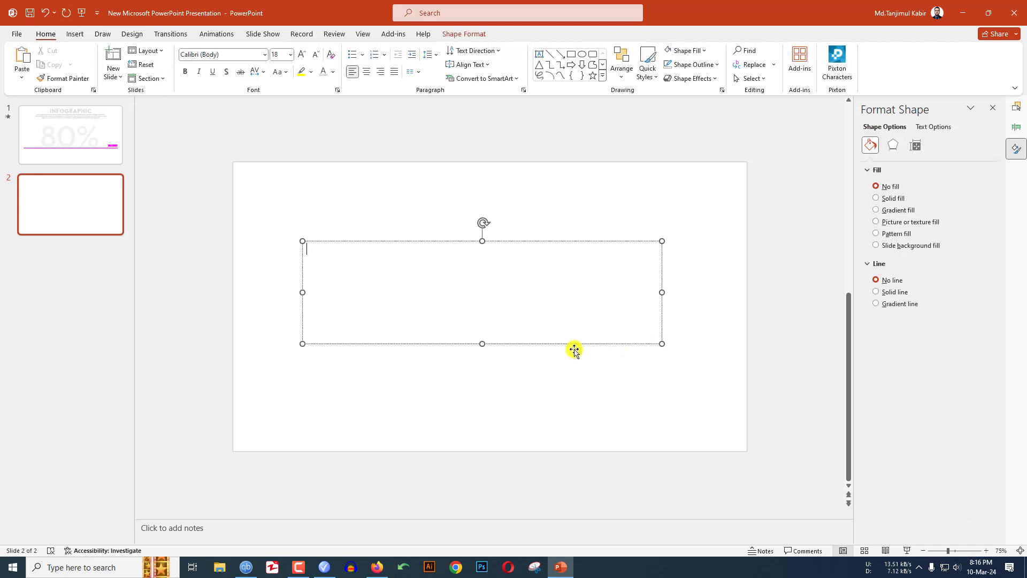
pyautogui.write('80')
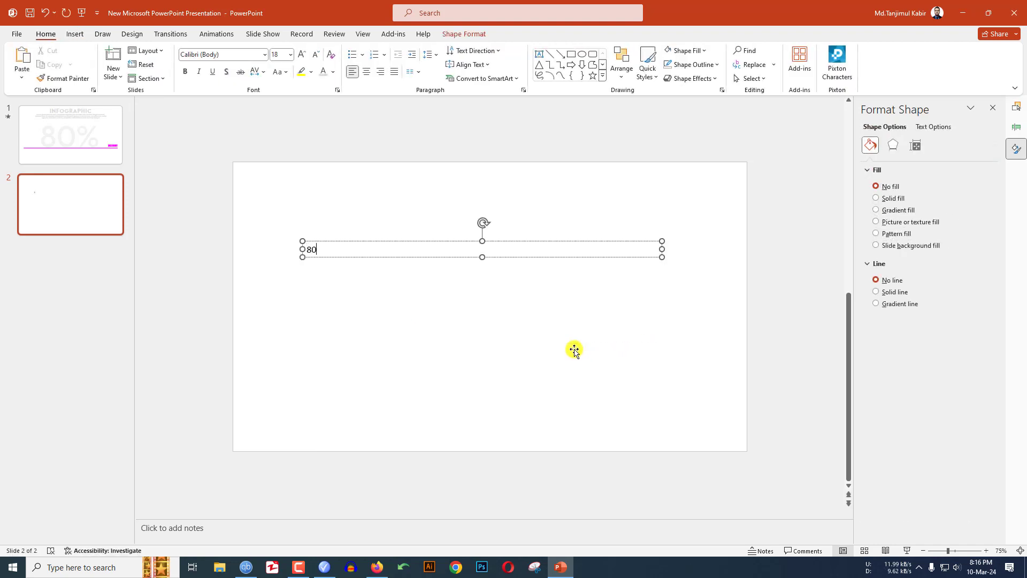
pyautogui.write('%')
# Step: Set the 80% text to Lemon Milk, enlarge it, and centre it on the slide
pyautogui.hotkey('ctrl', 'a')
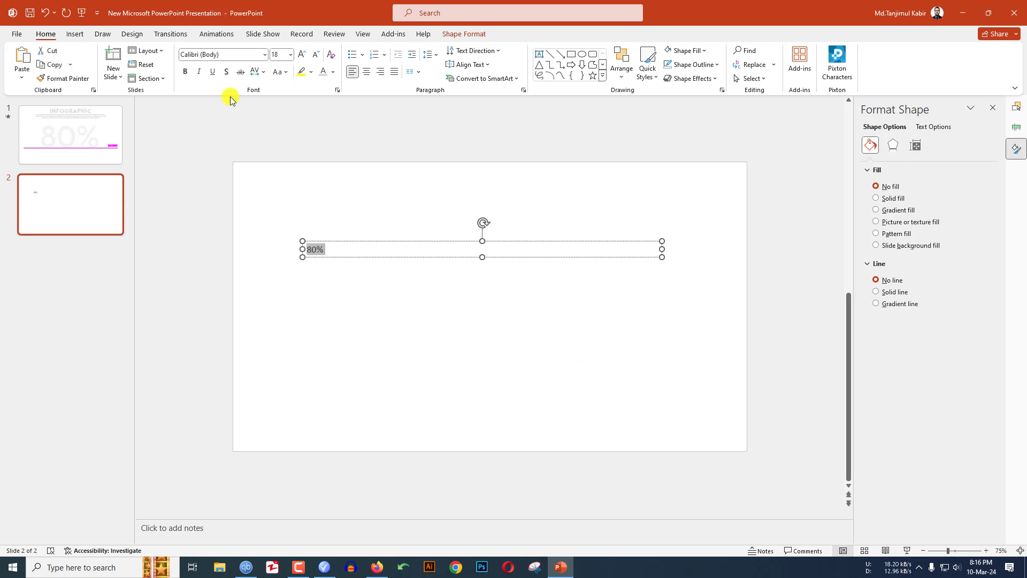
pyautogui.click(229, 56)
pyautogui.press('Return')
pyautogui.click(291, 55)
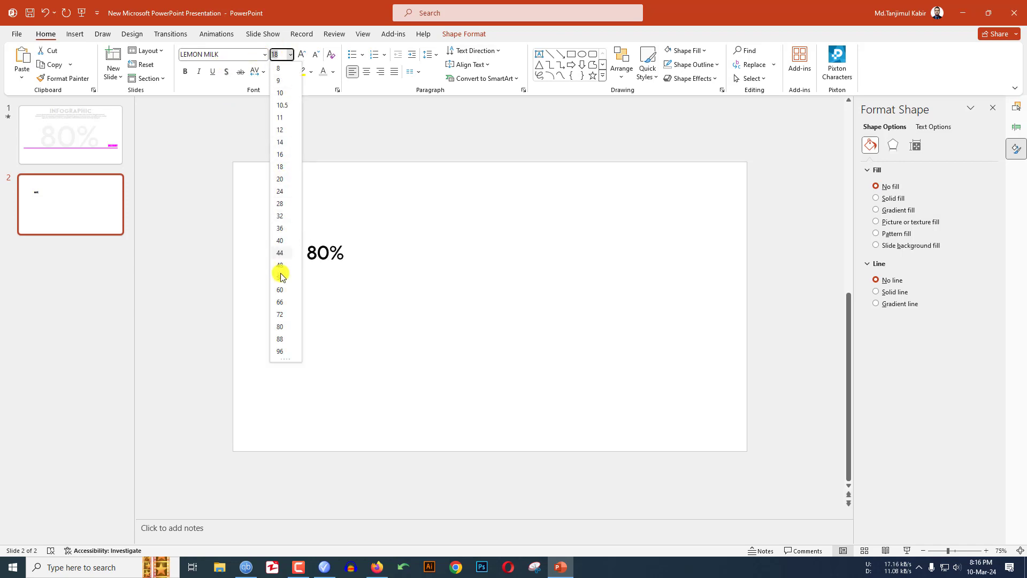
pyautogui.click(282, 351)
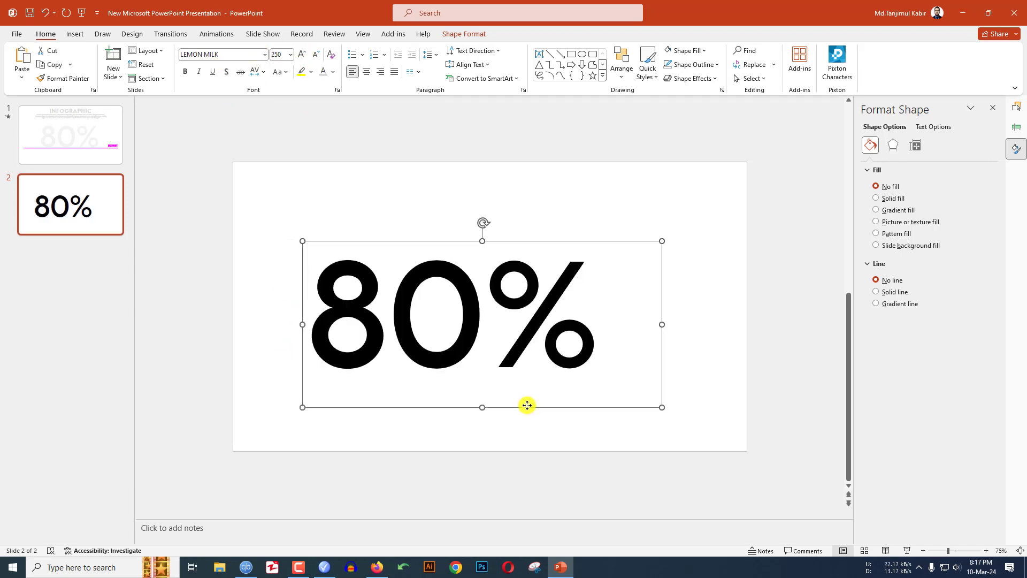
pyautogui.moveTo(525, 403); pyautogui.dragTo(537, 400)
# Step: Combine the white rectangle with the 80% text so 80% is cut out
pyautogui.click(697, 185)
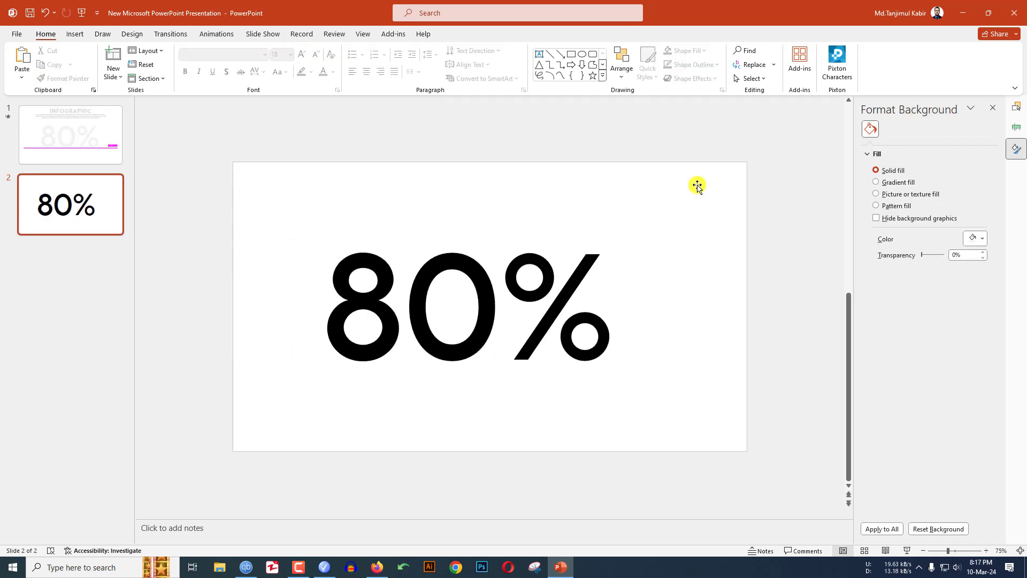
pyautogui.click(707, 188)
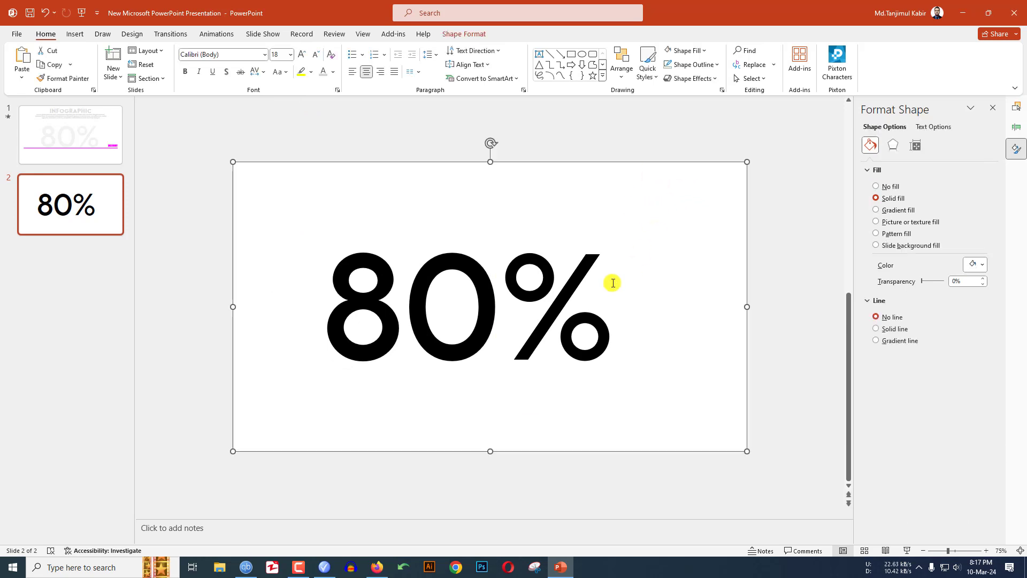
pyautogui.keyDown('shift'); pyautogui.click(482, 312); pyautogui.keyUp('shift')
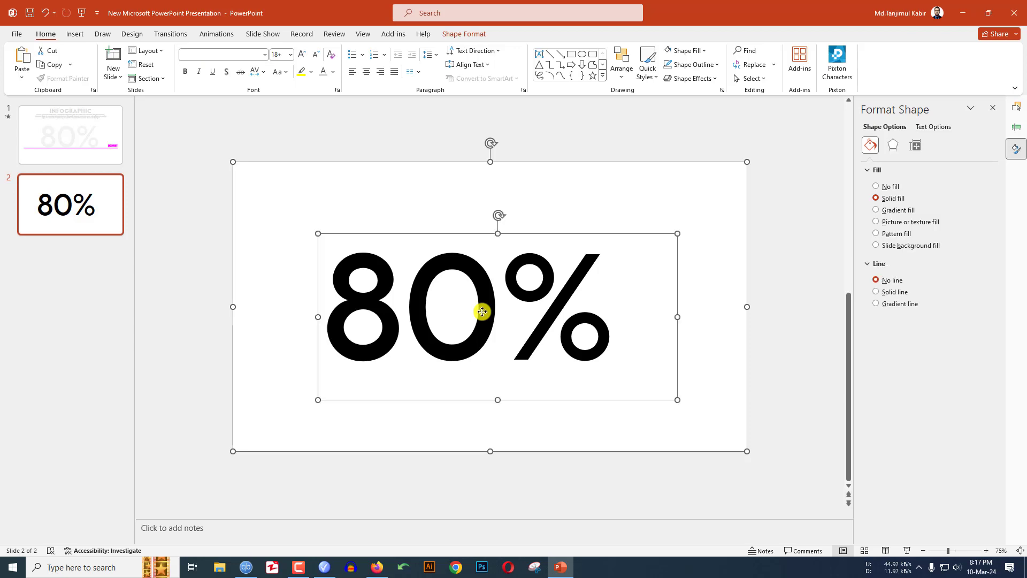
pyautogui.click(459, 36)
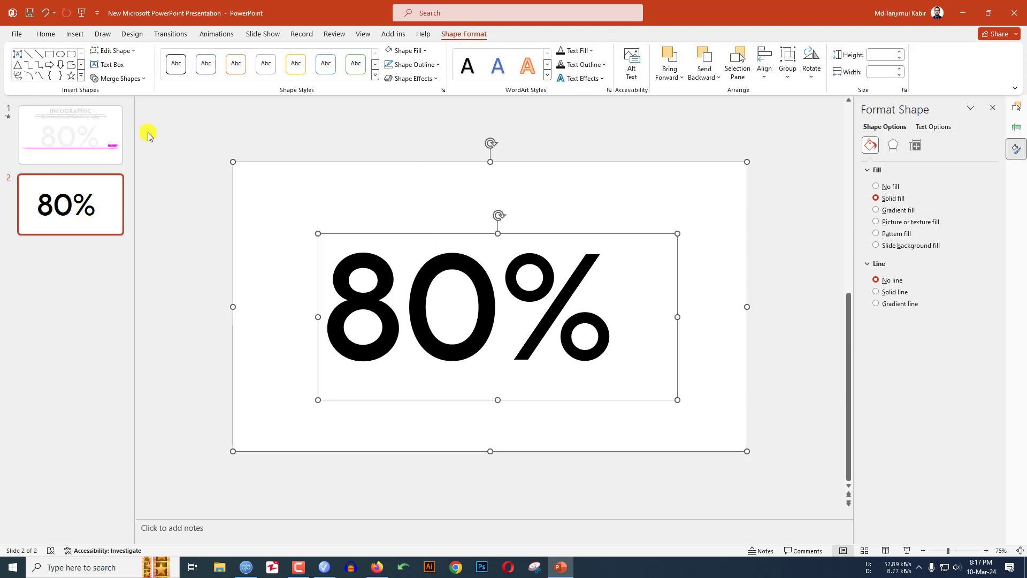
pyautogui.click(122, 80)
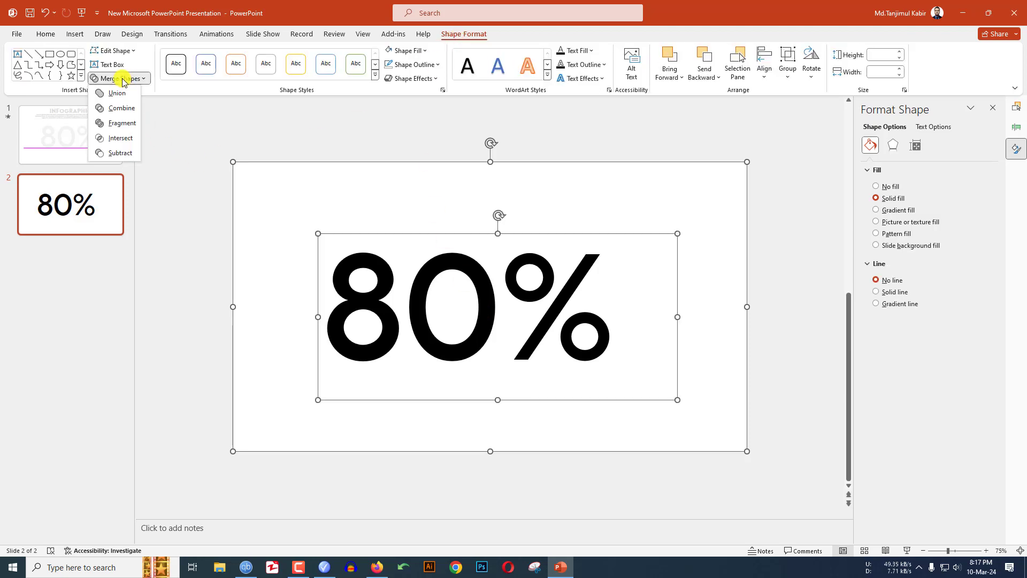
pyautogui.click(114, 105)
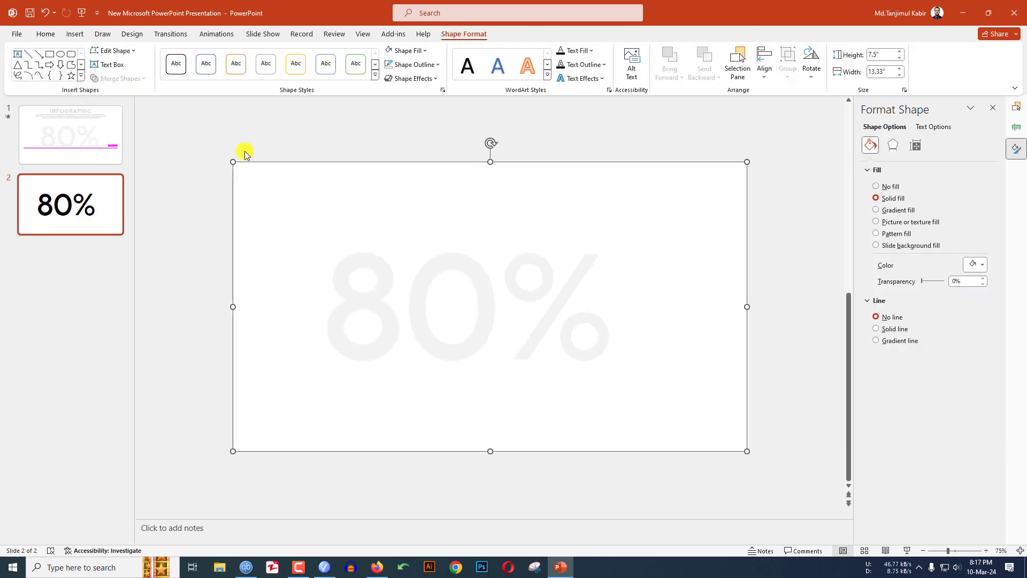
pyautogui.click(188, 184)
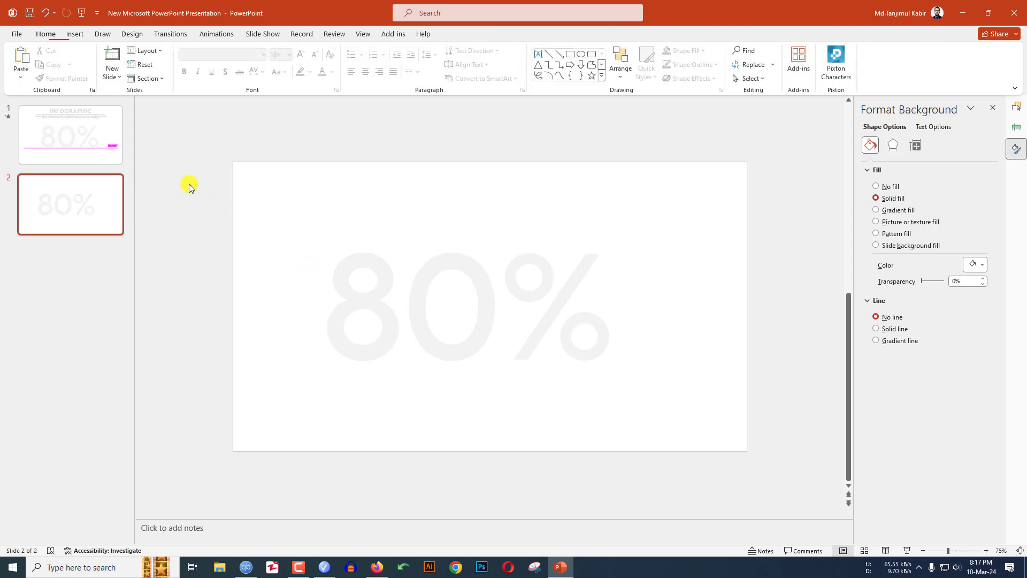
# Step: Draw a horizontal magenta 3 pt line beneath the 80%
pyautogui.click(82, 37)
pyautogui.click(180, 67)
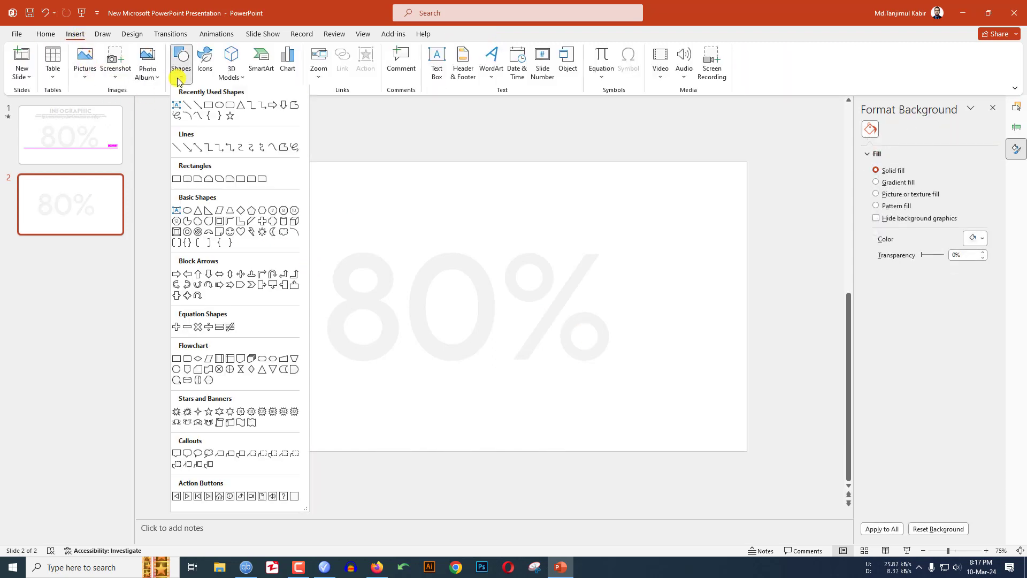
pyautogui.click(187, 107)
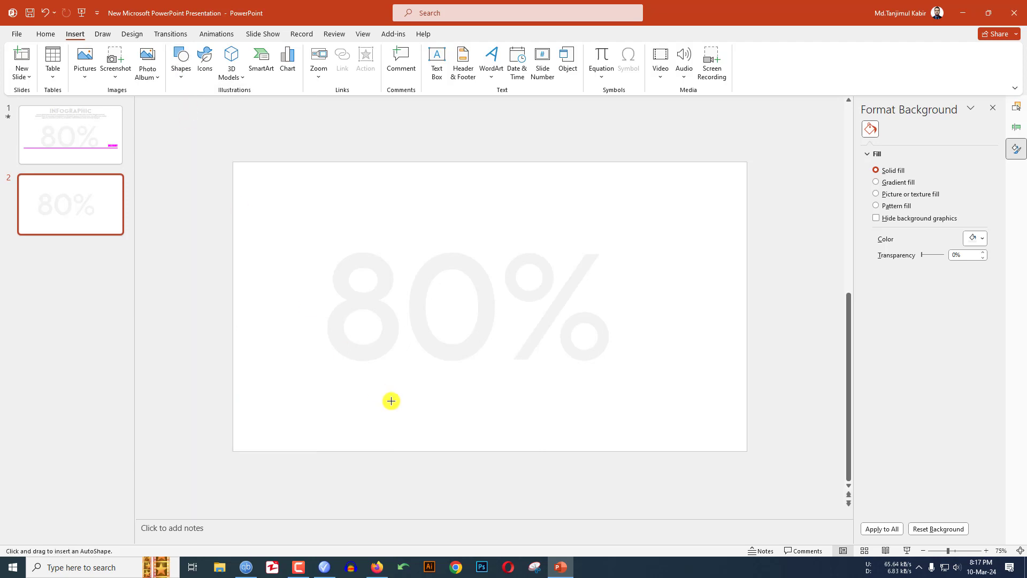
pyautogui.moveTo(272, 362); pyautogui.dragTo(711, 368)
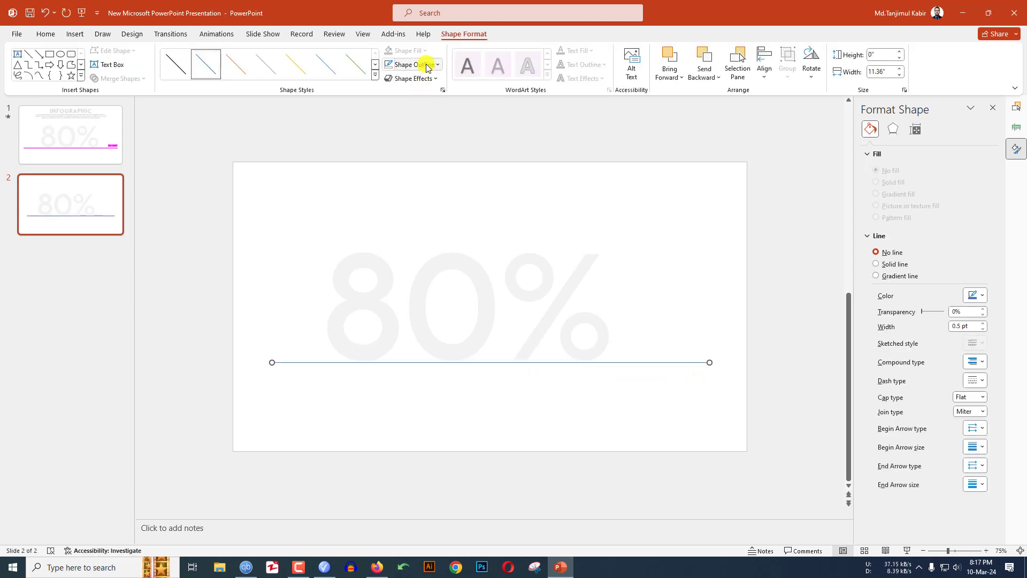
pyautogui.click(426, 65)
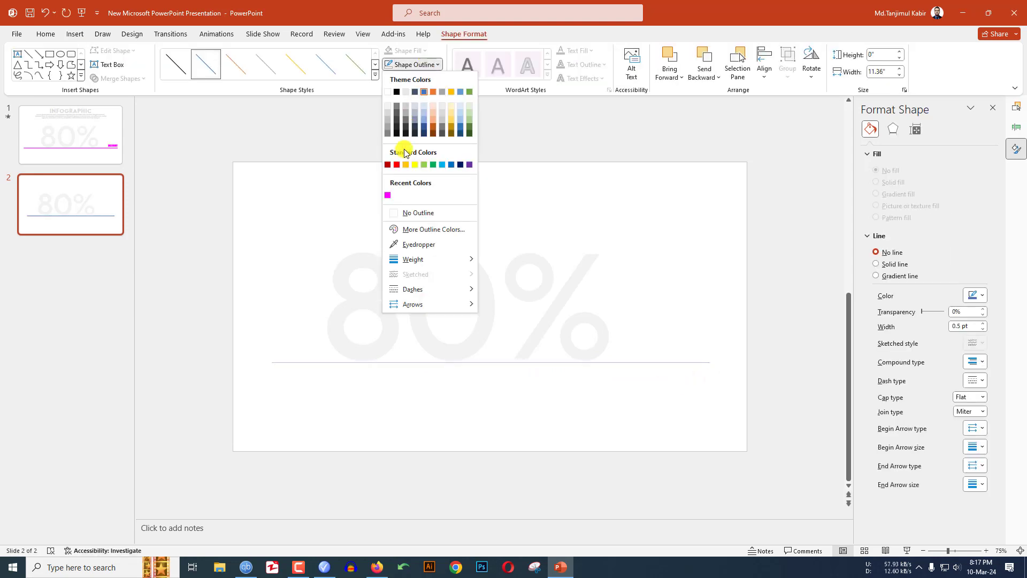
pyautogui.click(387, 195)
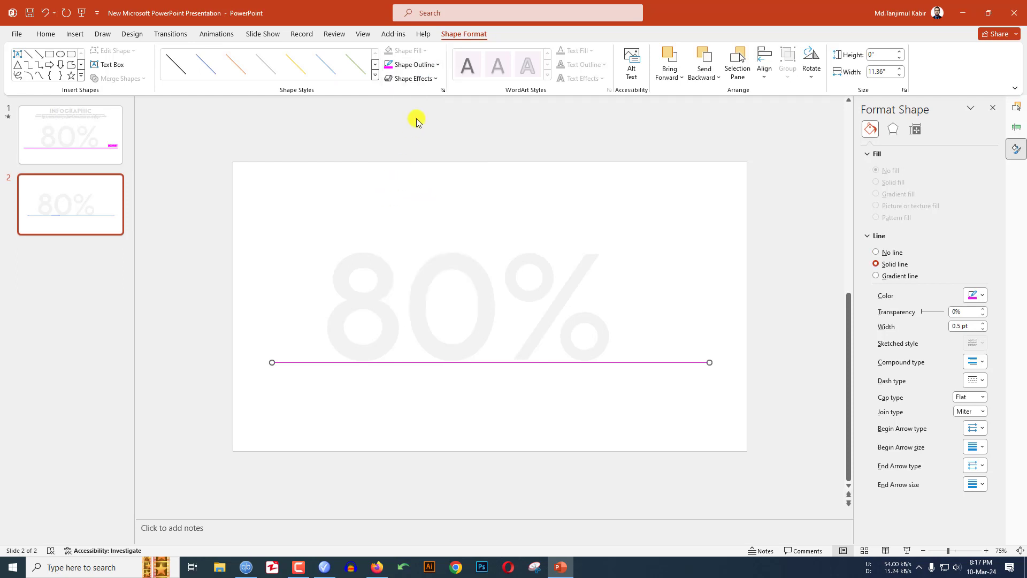
pyautogui.click(427, 65)
pyautogui.moveTo(438, 259)
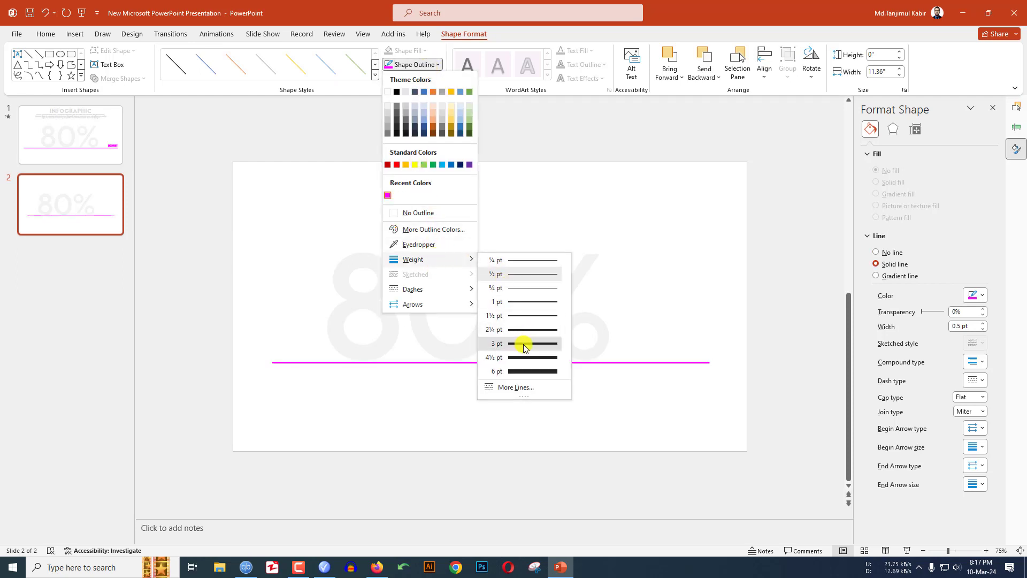
pyautogui.click(523, 344)
# Step: Set the line's cap type and join type to Round in Format Shape
pyautogui.rightClick(627, 368)
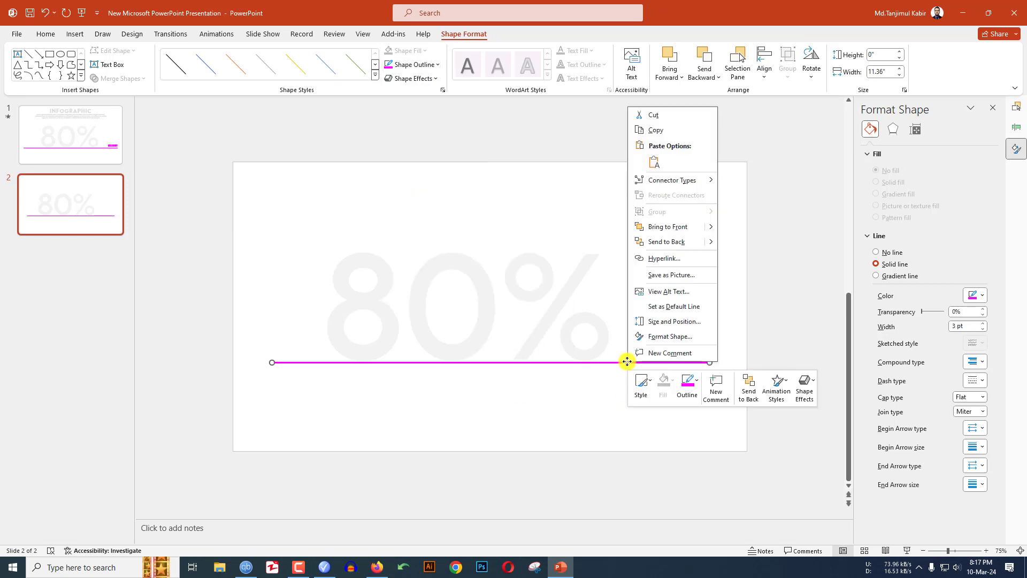
pyautogui.click(658, 340)
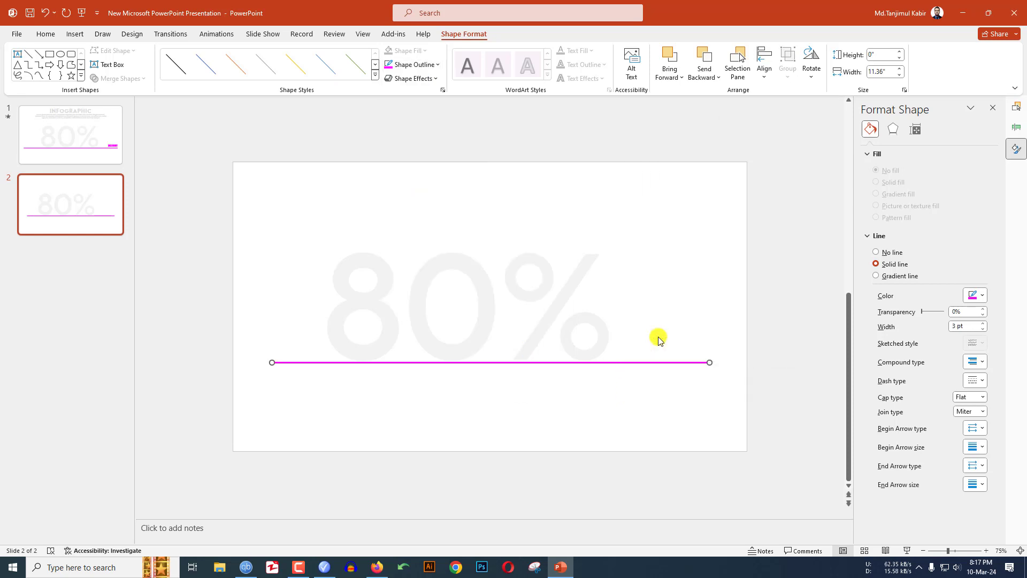
pyautogui.click(979, 399)
pyautogui.click(968, 417)
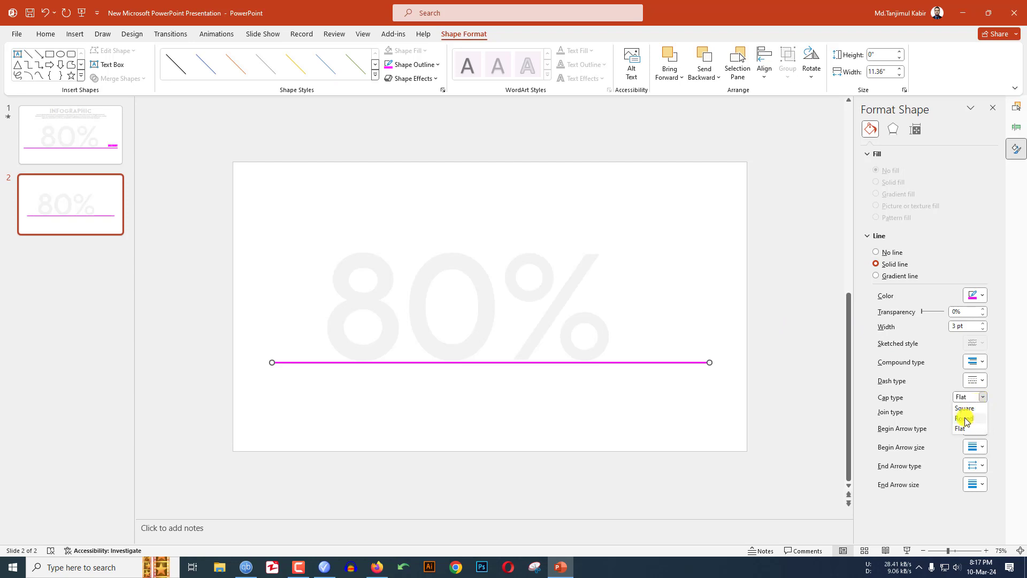
pyautogui.click(982, 411)
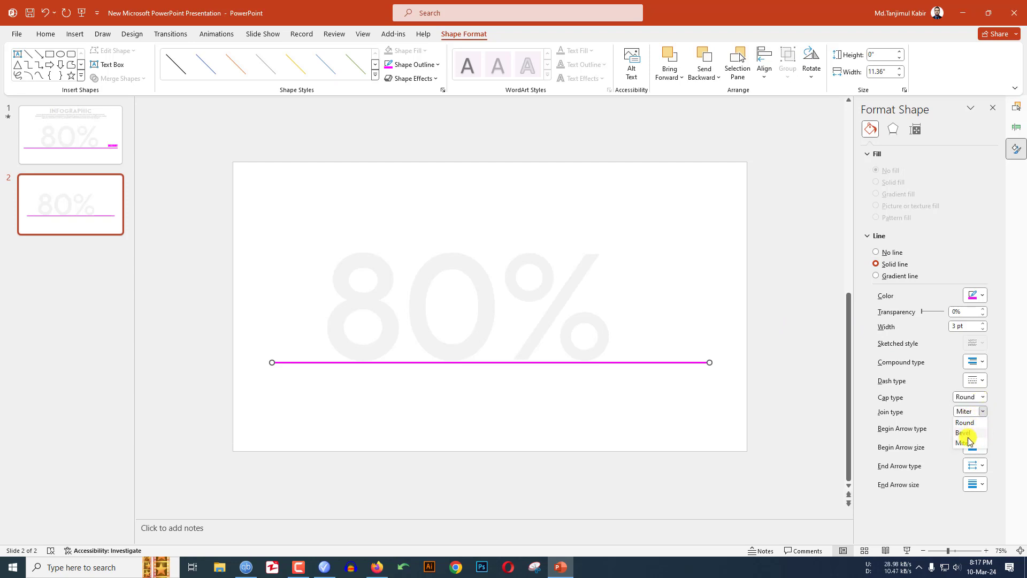
pyautogui.click(965, 422)
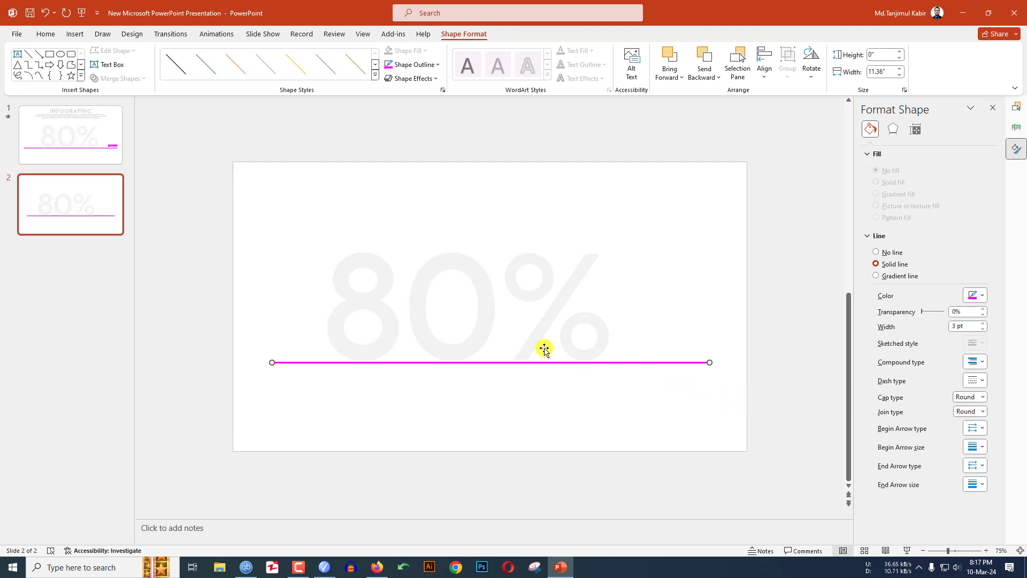
# Step: Add a text box reading DISCOUNT at the line's right end
pyautogui.click(75, 33)
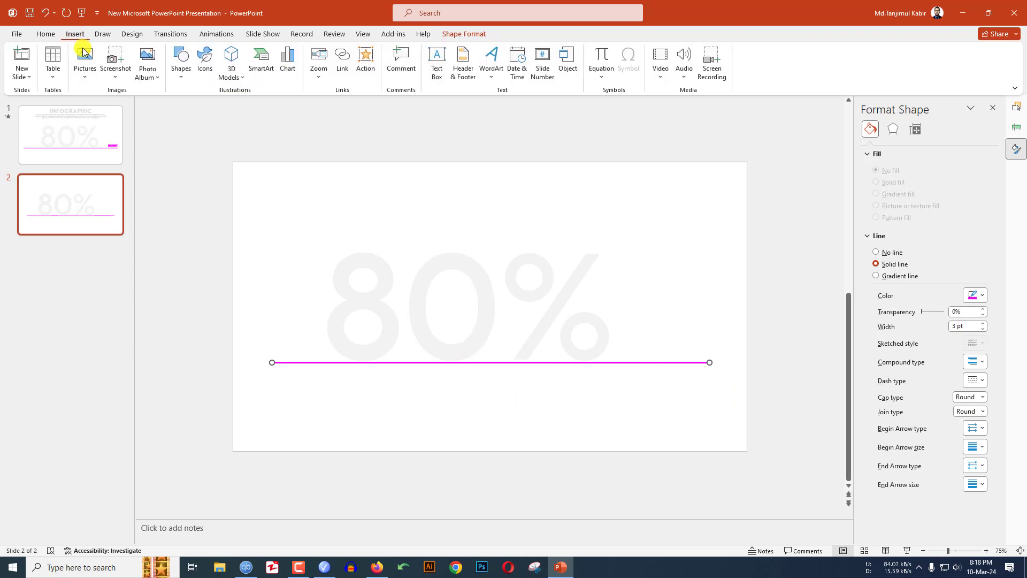
pyautogui.click(175, 75)
pyautogui.click(177, 107)
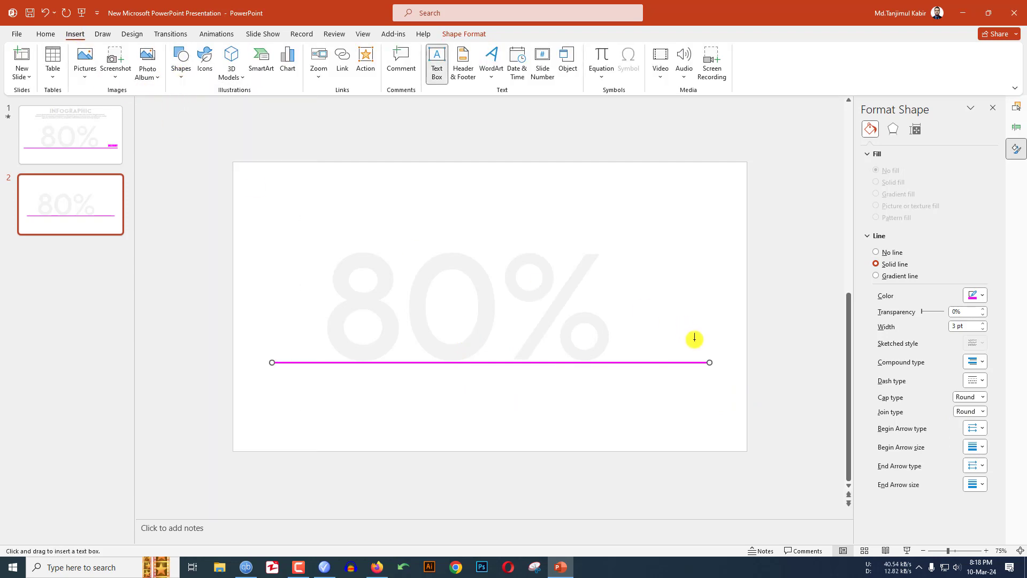
pyautogui.moveTo(622, 338); pyautogui.dragTo(709, 357)
pyautogui.write('DISCOUNT')
# Step: Format DISCOUNT as bold magenta LEMON MILK, enlarged and fitting on one line
pyautogui.hotkey('ctrl', 'a')
pyautogui.write('lem')
pyautogui.press('Return')
pyautogui.click(185, 71)
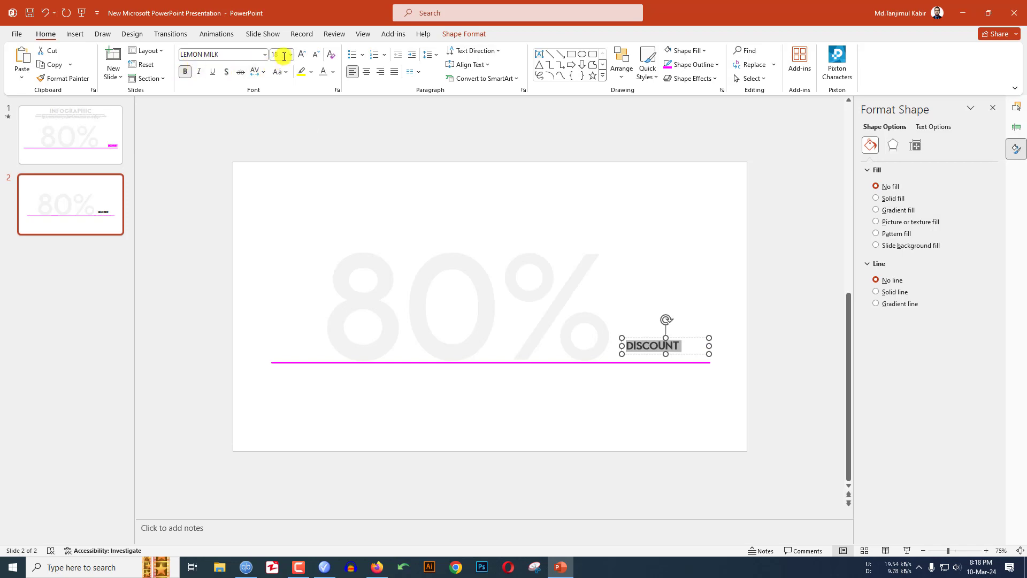
pyautogui.click(303, 55)
pyautogui.click(303, 55)
pyautogui.click(302, 55)
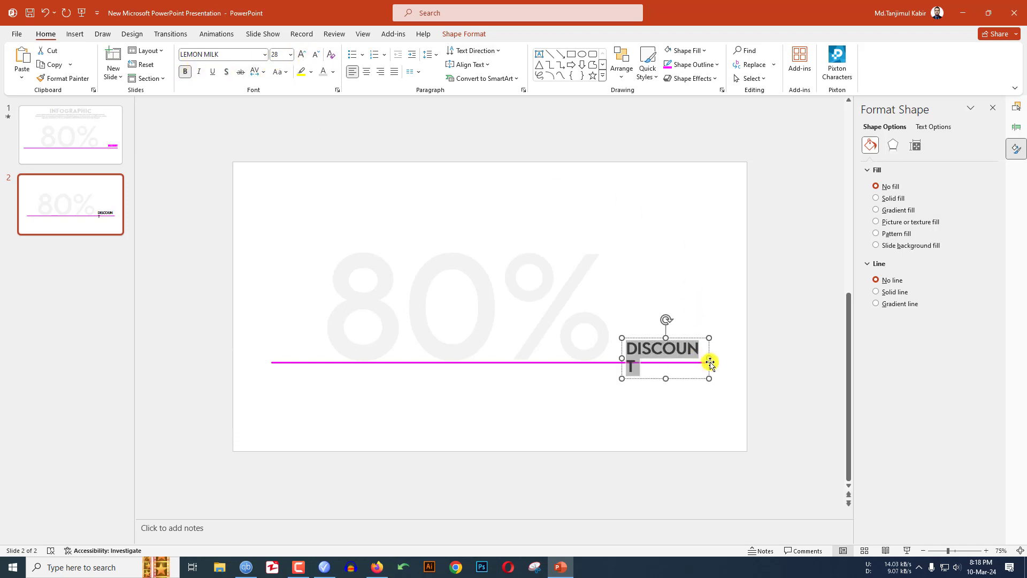
pyautogui.moveTo(710, 360); pyautogui.dragTo(731, 353)
pyautogui.doubleClick(684, 344)
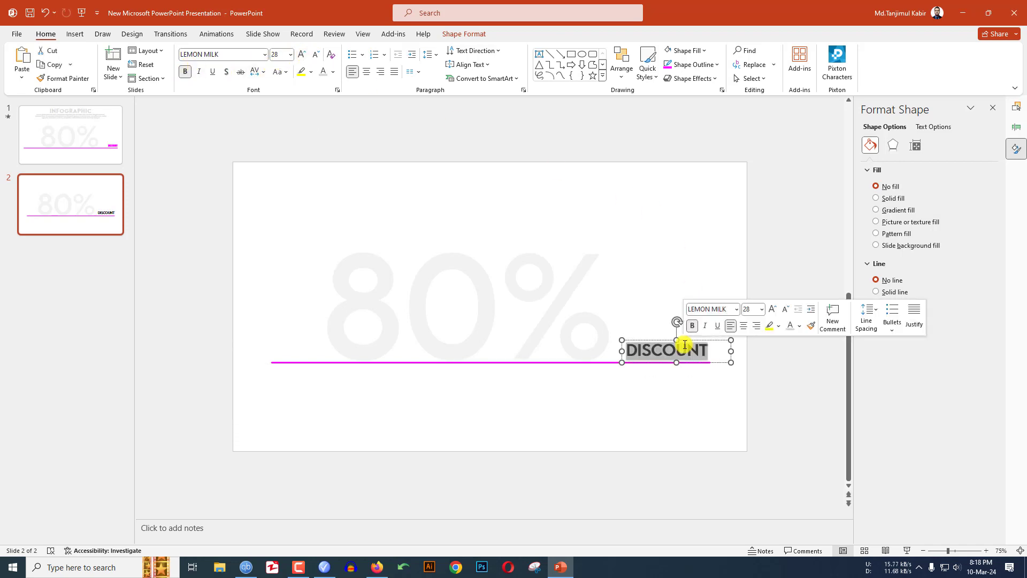
pyautogui.click(333, 72)
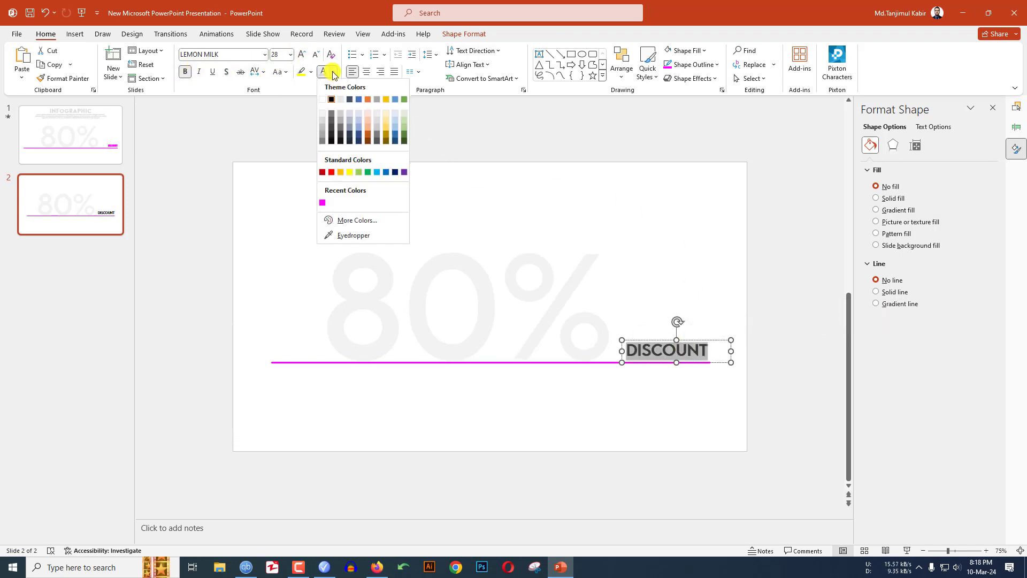
pyautogui.click(321, 202)
# Step: Group the magenta line with the DISCOUNT label
pyautogui.click(637, 362)
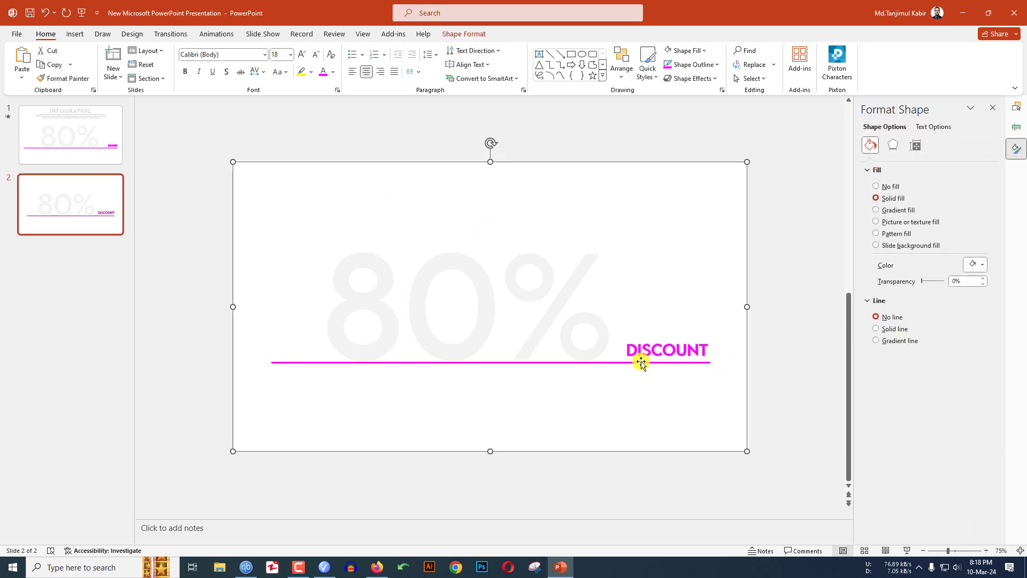
pyautogui.click(637, 359)
pyautogui.click(608, 363)
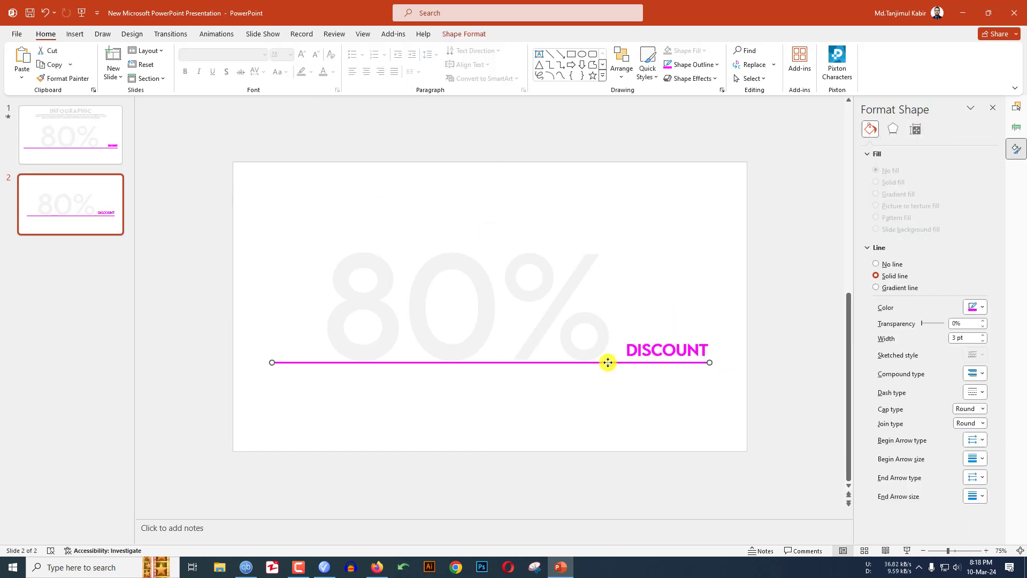
pyautogui.click(657, 347)
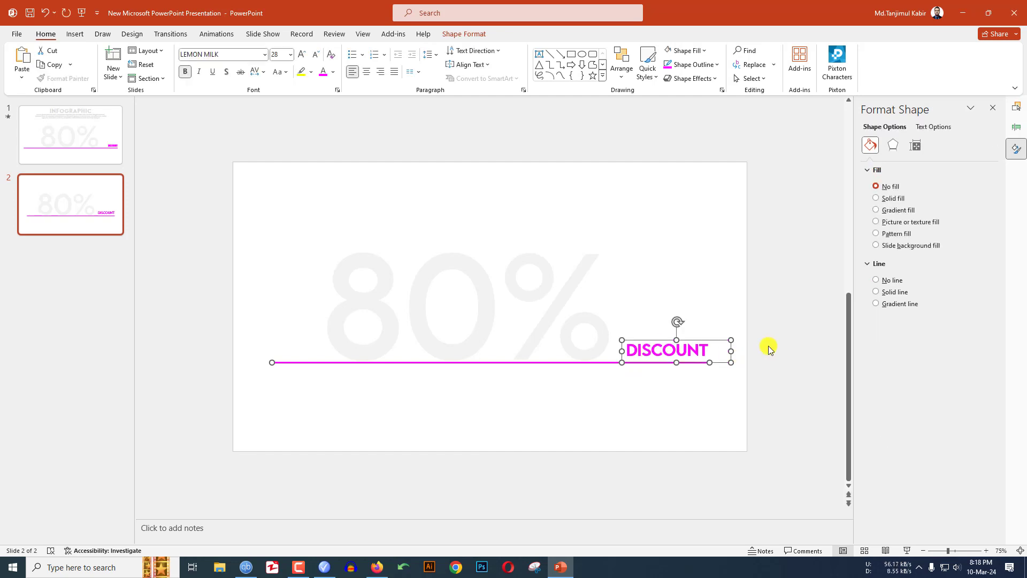
pyautogui.hotkey('ctrl', 'g')
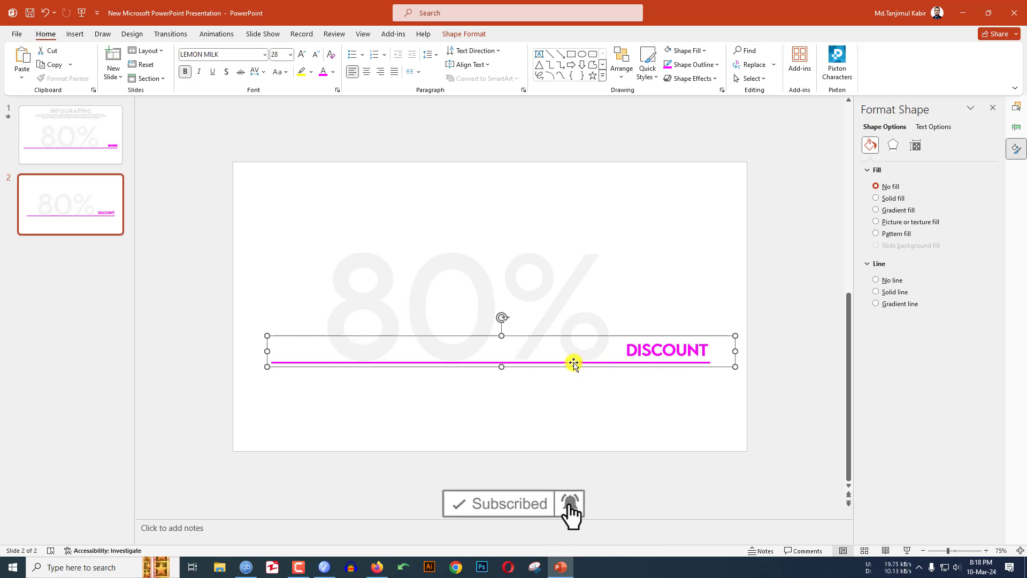
# Step: Add a Fade entrance animation to the line-and-DISCOUNT group via the Animation Pane
pyautogui.click(216, 35)
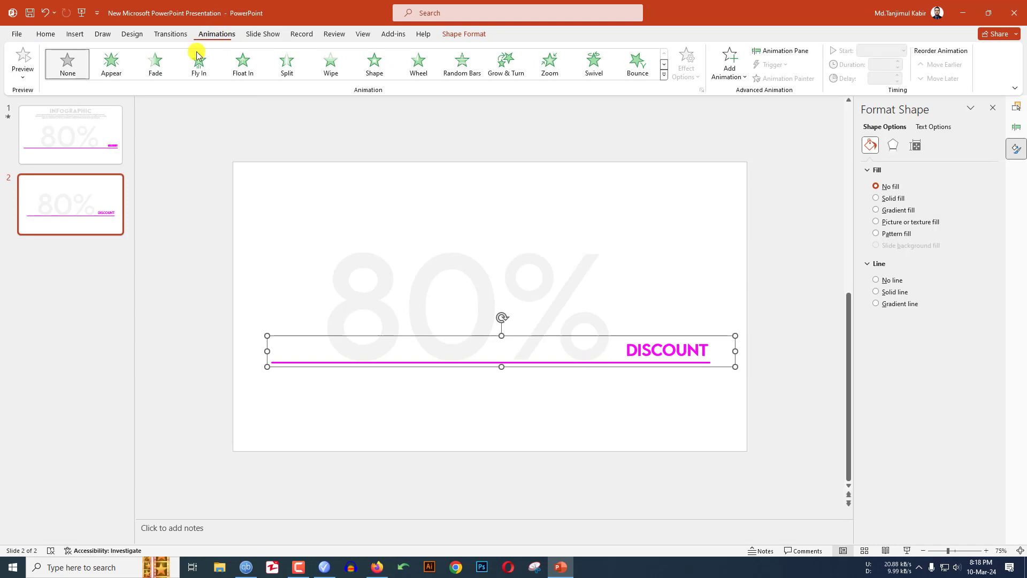
pyautogui.click(771, 53)
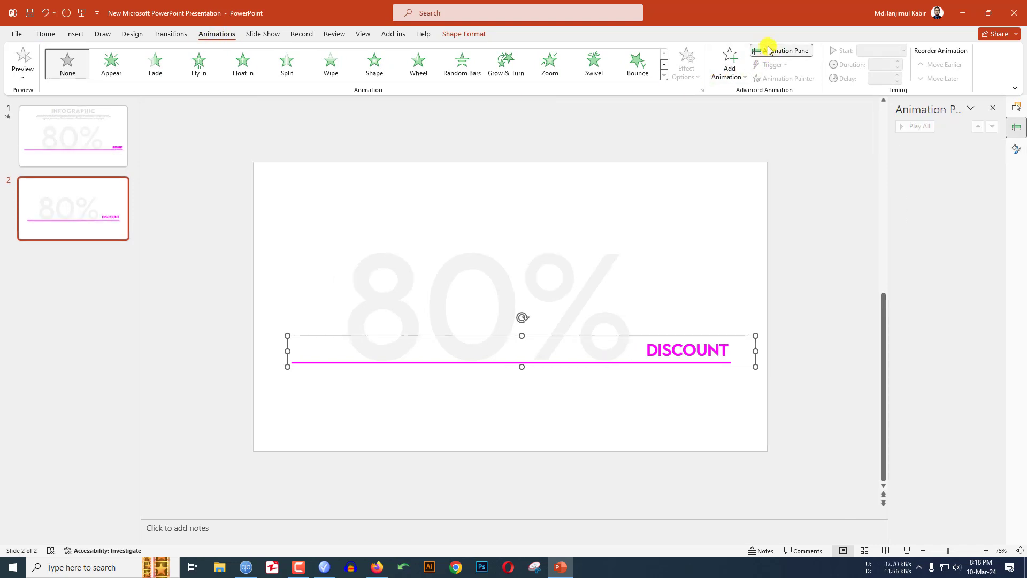
pyautogui.click(729, 75)
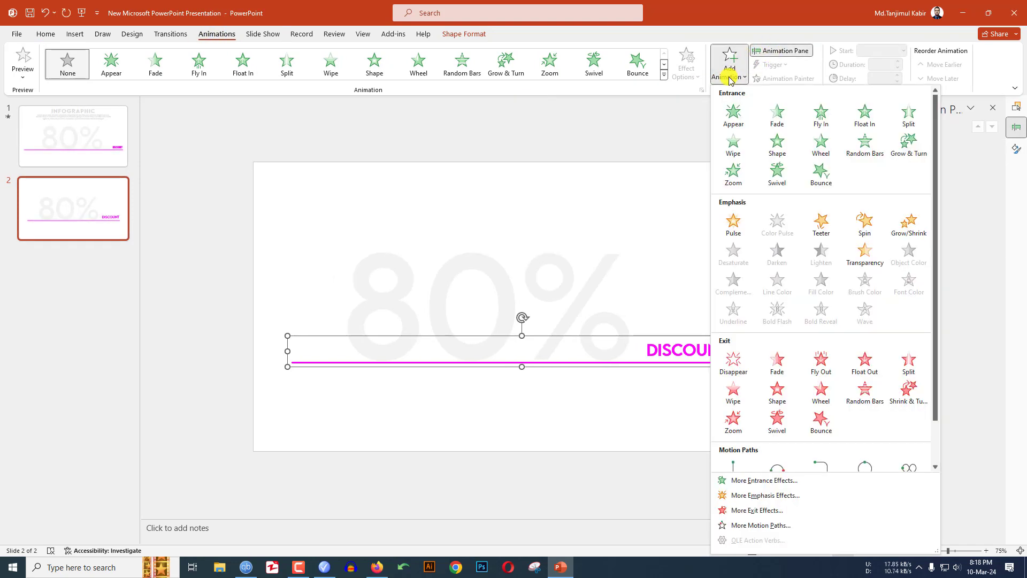
pyautogui.click(773, 118)
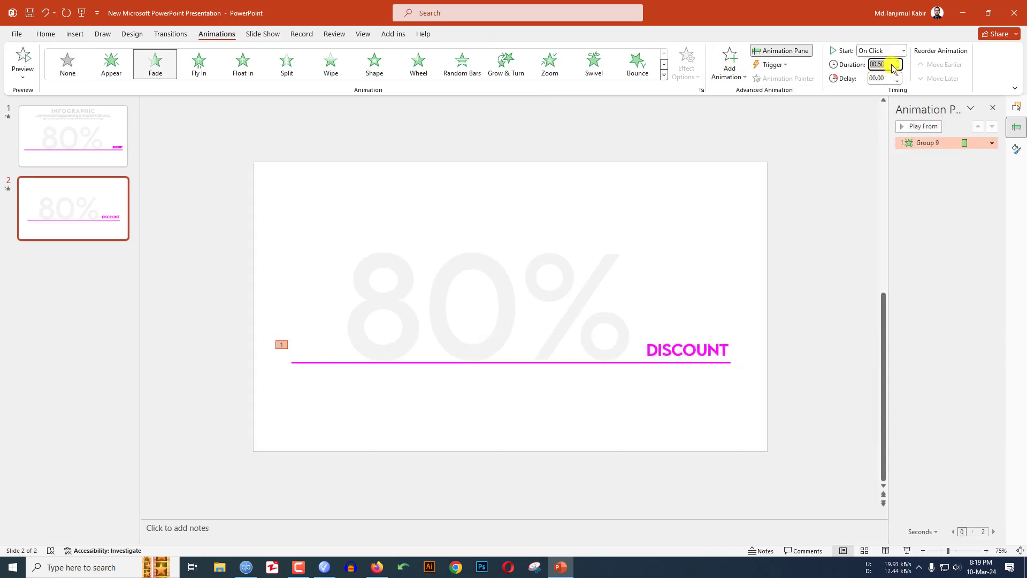
pyautogui.click(663, 363)
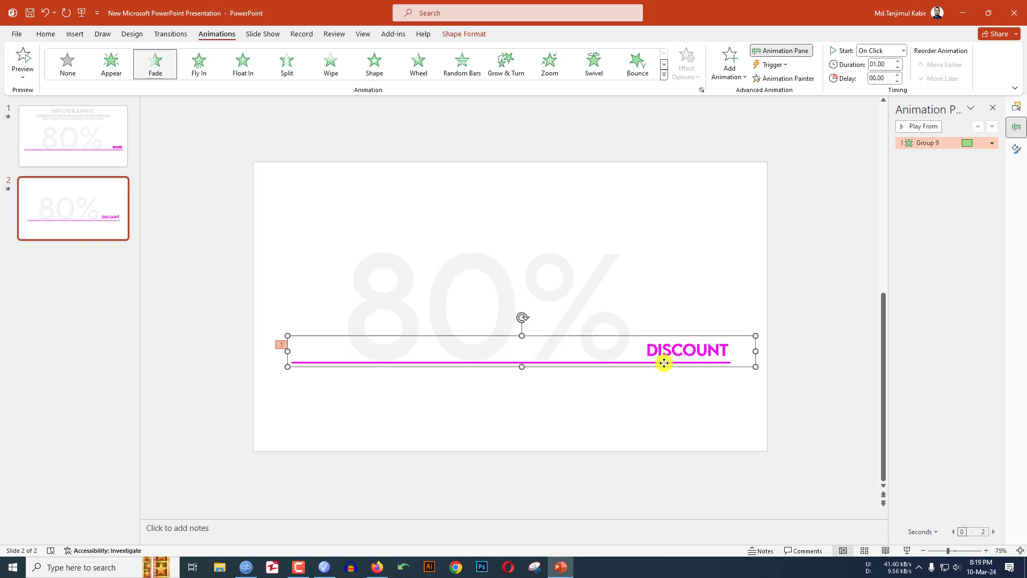
pyautogui.click(729, 64)
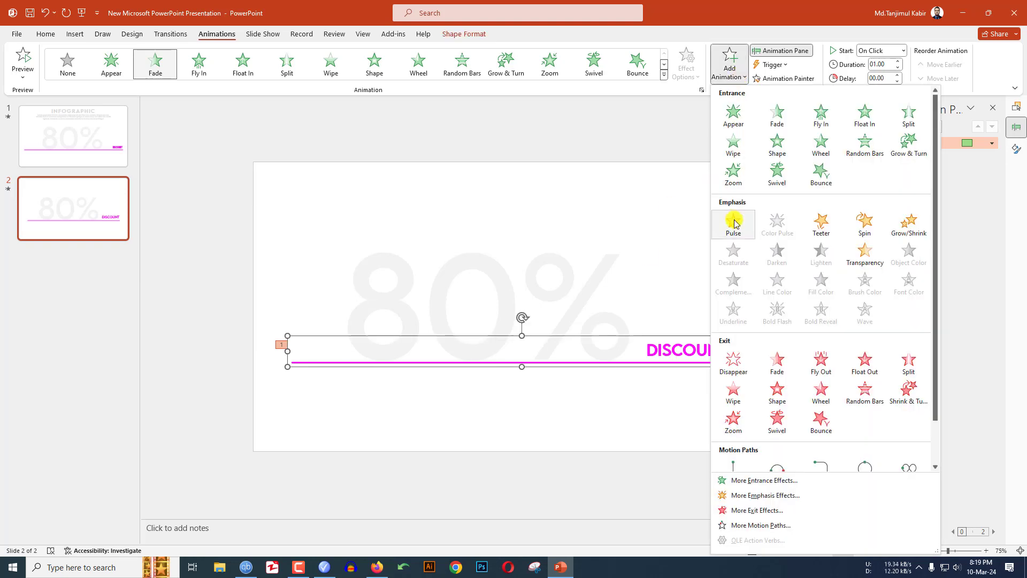
# Step: Add an upward Lines motion path to the line-and-DISCOUNT group
pyautogui.scroll(-1, 733, 224)
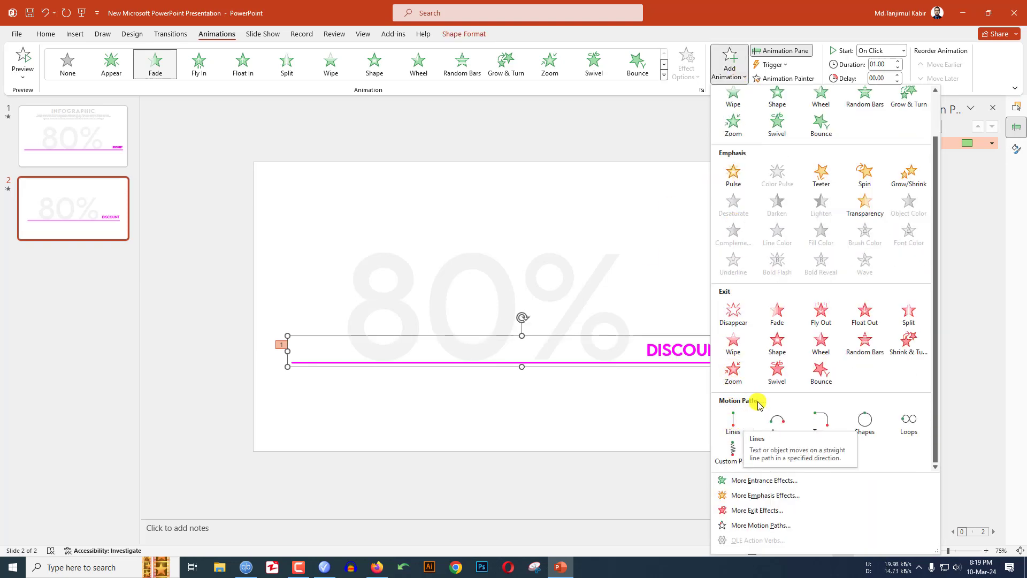
pyautogui.click(734, 423)
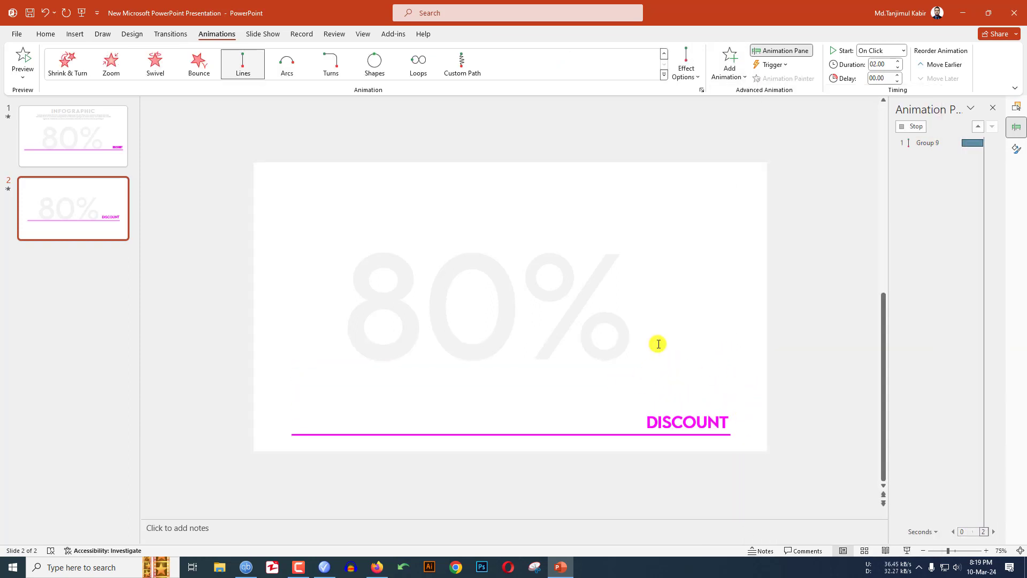
pyautogui.click(685, 74)
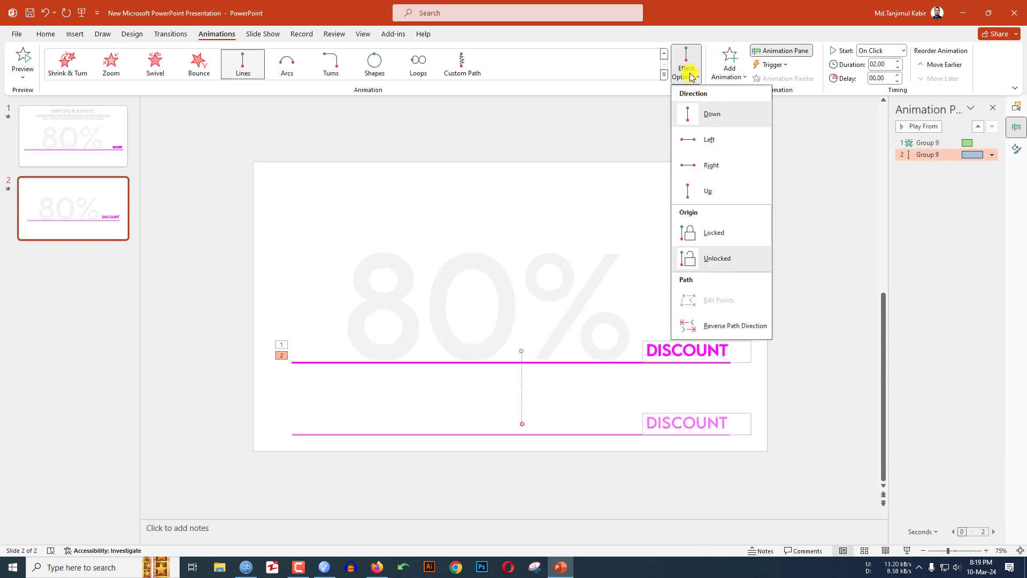
pyautogui.click(702, 191)
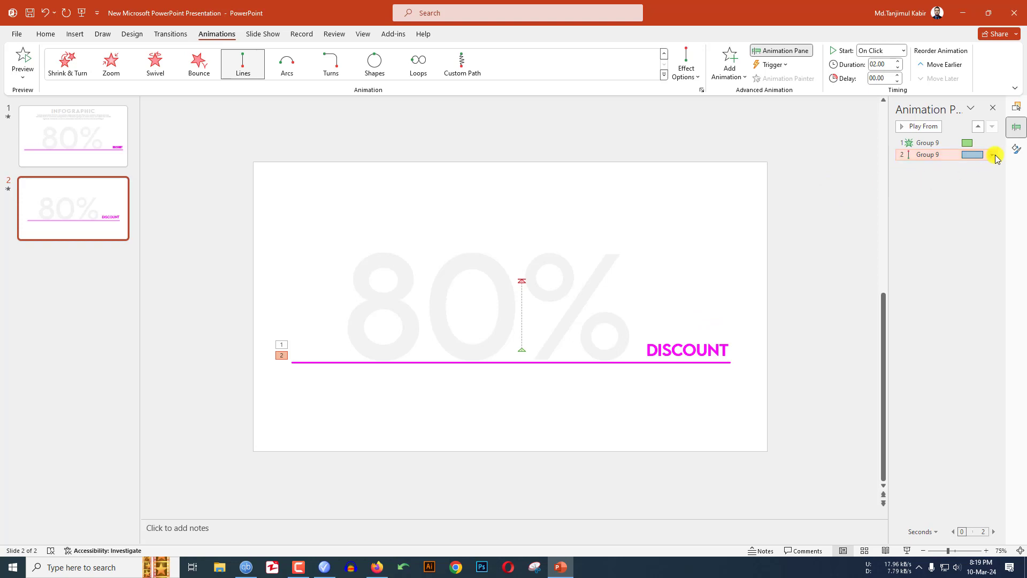
# Step: Set the upward motion's Smooth end to maximum in its Effect Options
pyautogui.click(993, 155)
pyautogui.click(952, 207)
pyautogui.moveTo(501, 253); pyautogui.dragTo(516, 254)
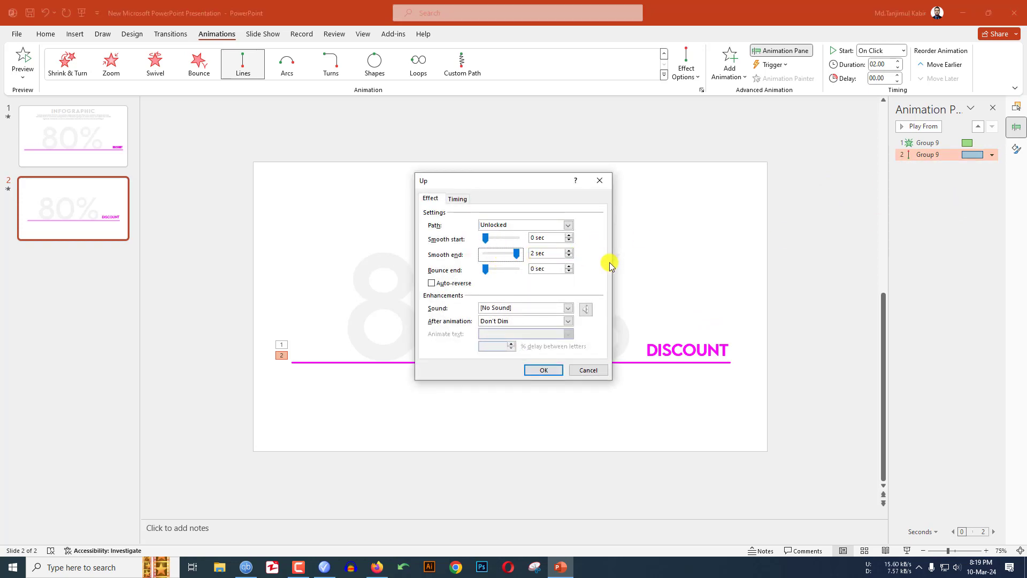
pyautogui.click(543, 370)
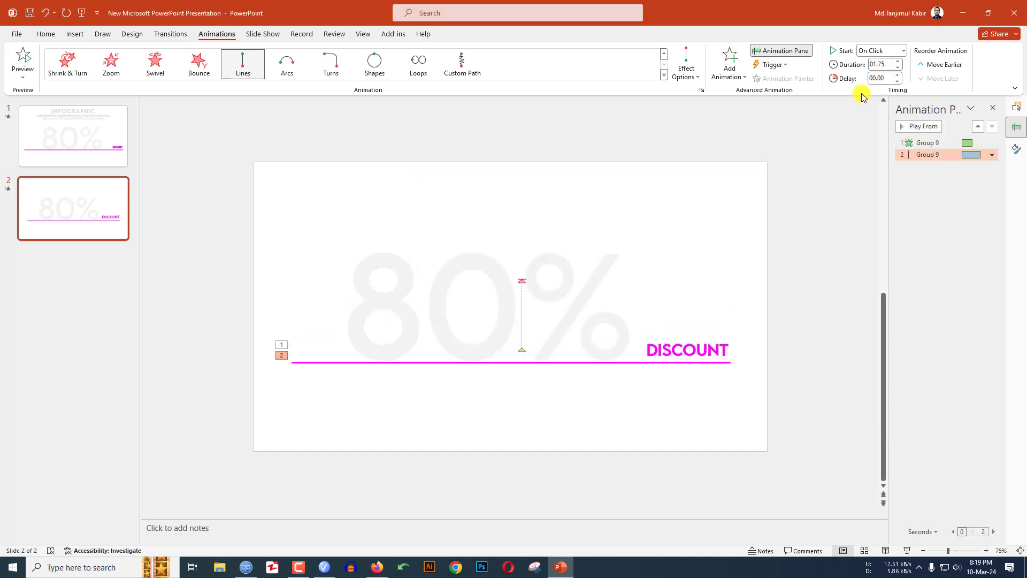
pyautogui.click(76, 33)
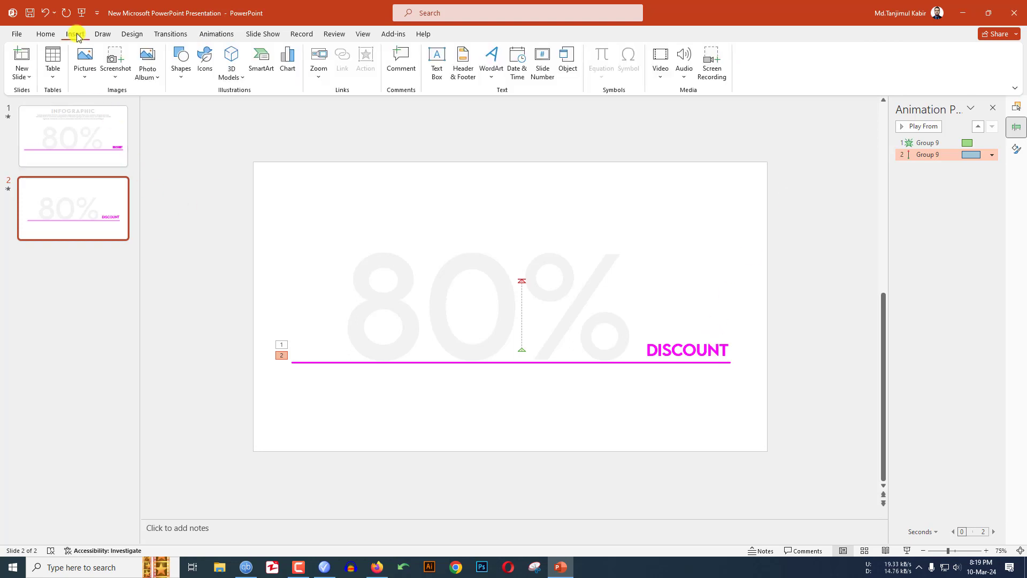
# Step: Draw a magenta, outline-free rectangle from the line down to the slide bottom
pyautogui.click(181, 69)
pyautogui.click(207, 106)
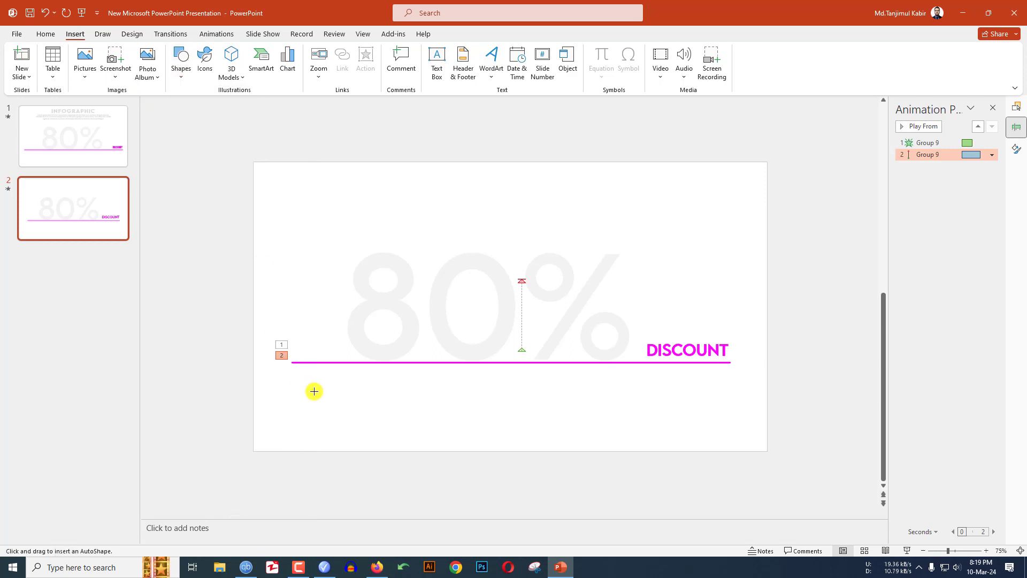
pyautogui.moveTo(291, 363); pyautogui.dragTo(730, 451)
pyautogui.click(412, 64)
pyautogui.click(413, 212)
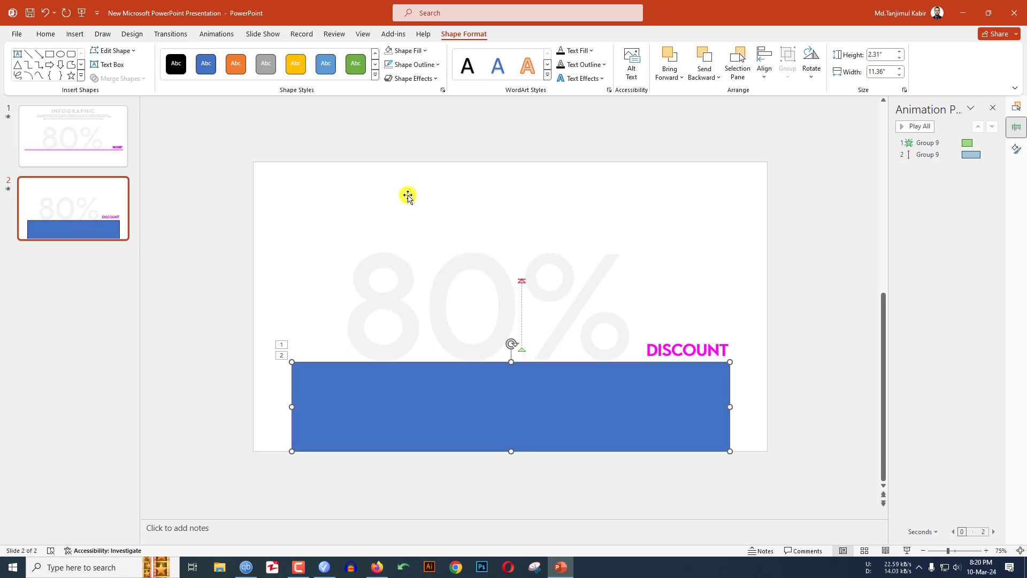
pyautogui.click(422, 52)
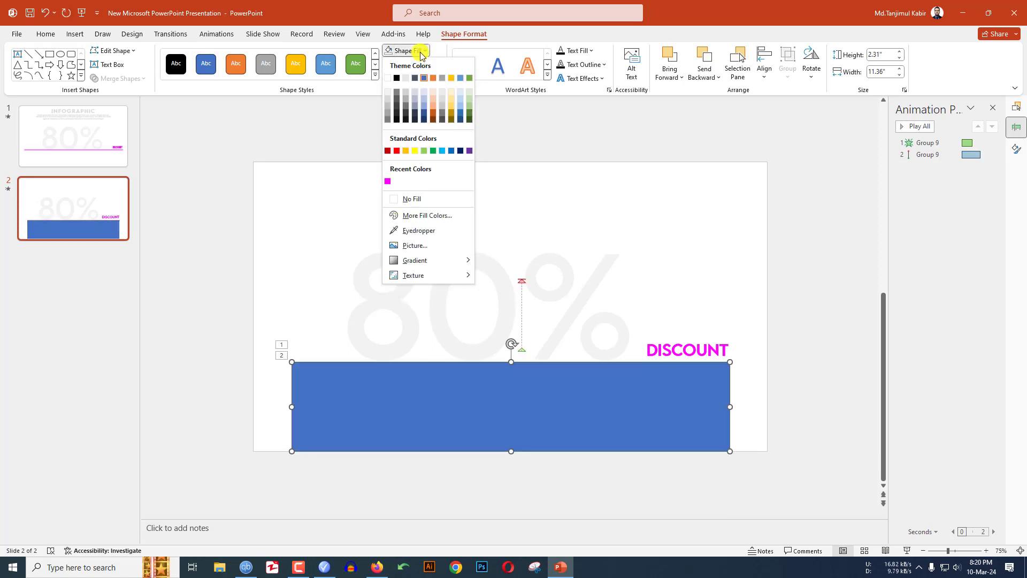
pyautogui.click(388, 181)
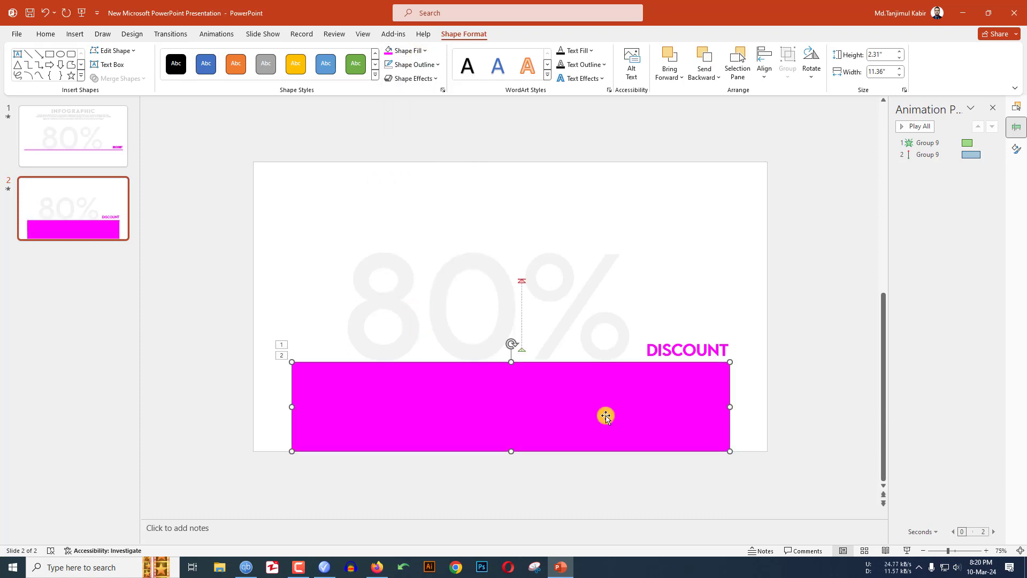
# Step: Give the magenta rectangle an upward Lines motion path starting With Previous
pyautogui.click(216, 34)
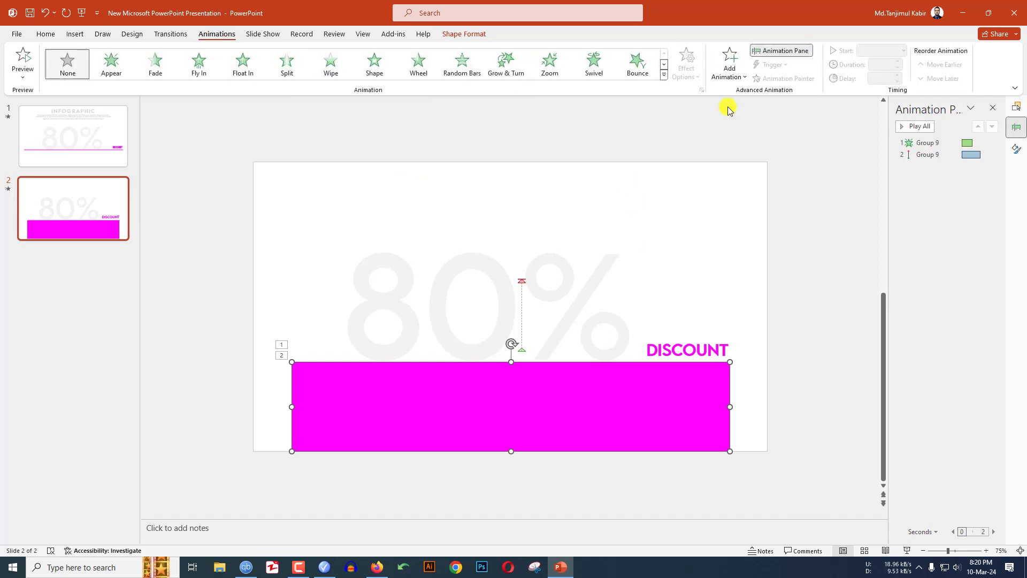
pyautogui.click(738, 78)
pyautogui.scroll(-2, 774, 369)
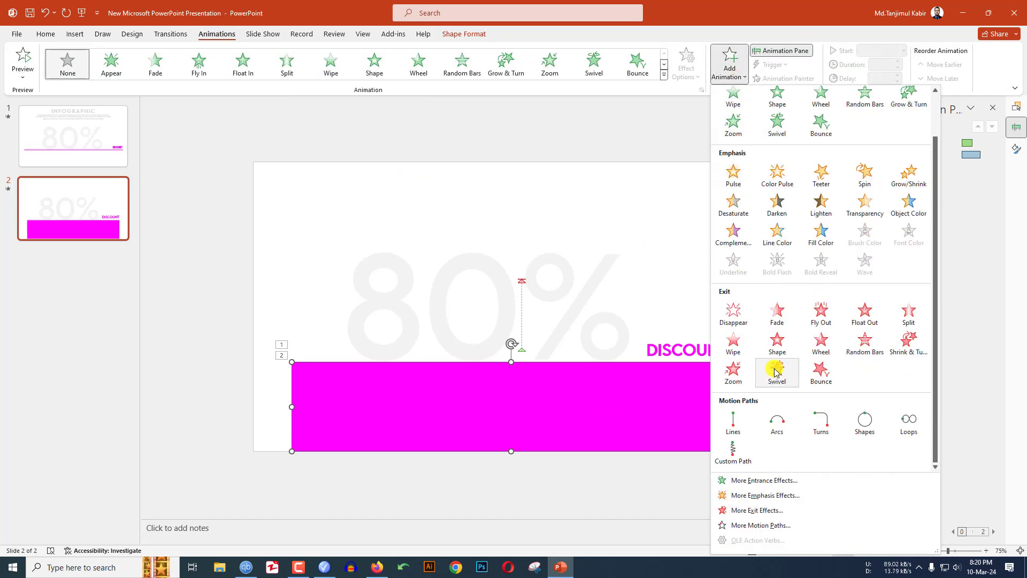
pyautogui.click(734, 425)
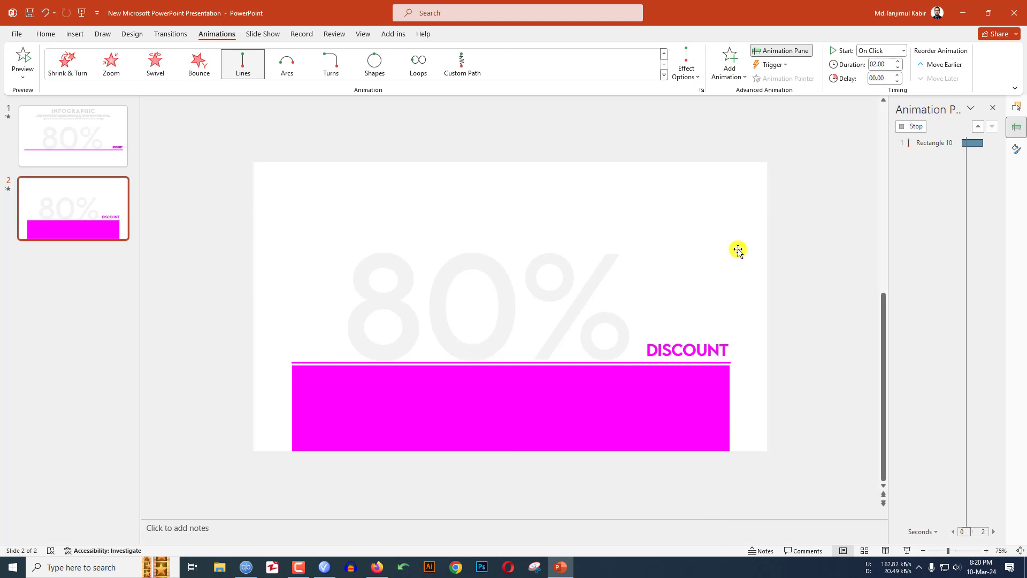
pyautogui.click(686, 71)
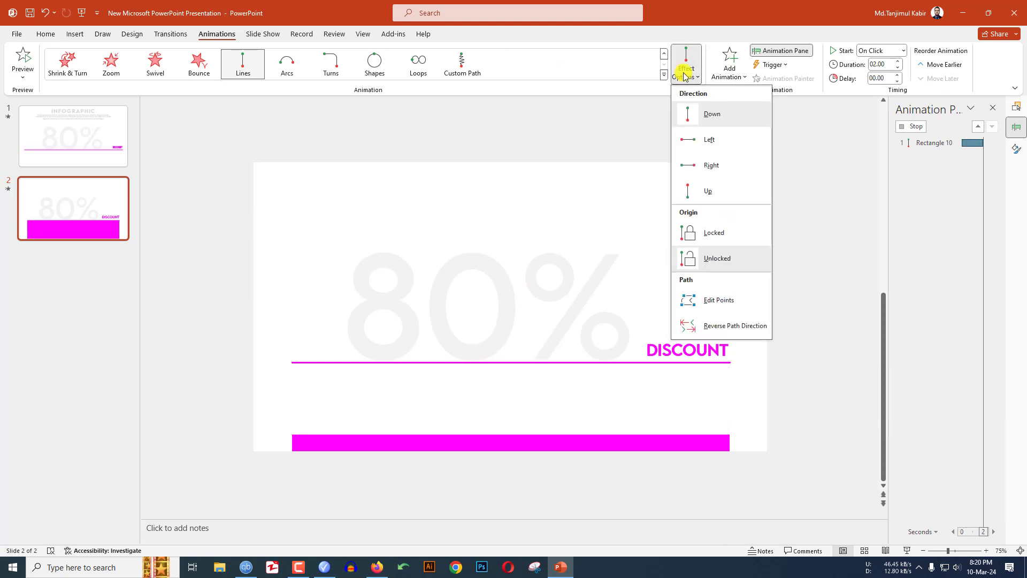
pyautogui.click(707, 193)
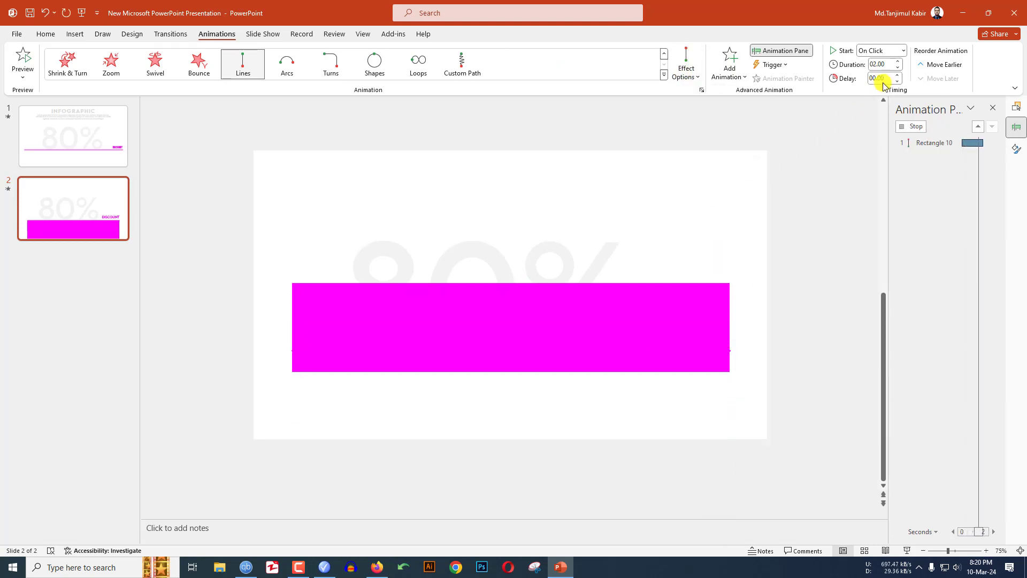
pyautogui.click(902, 52)
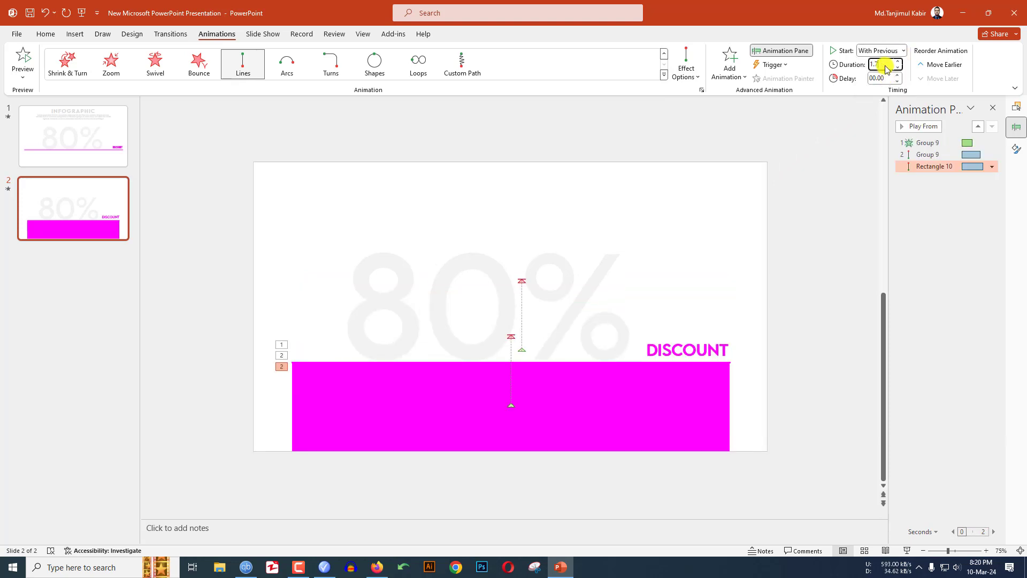
# Step: Set the line group's upward motion to start After Previous
pyautogui.click(901, 153)
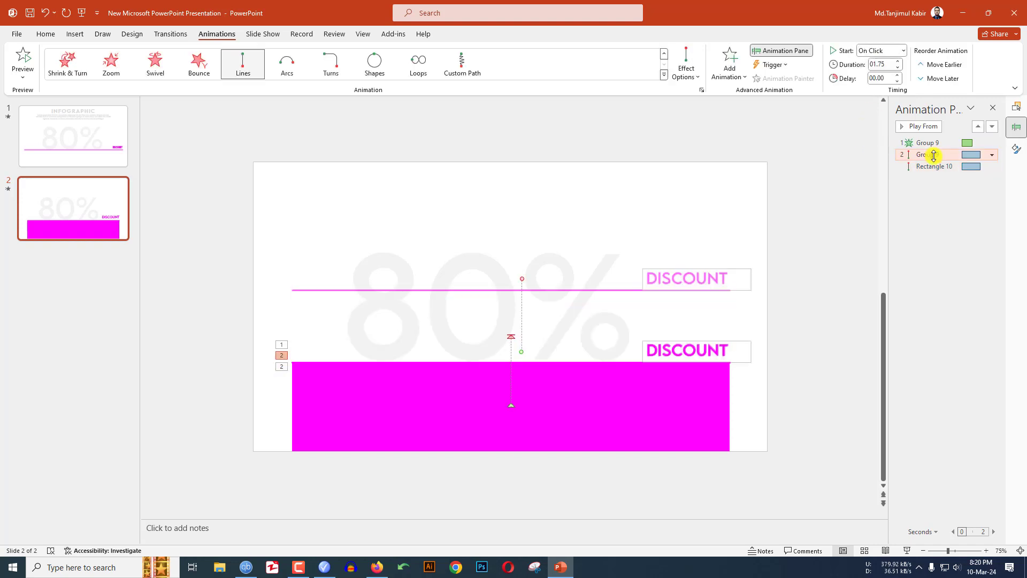
pyautogui.click(903, 51)
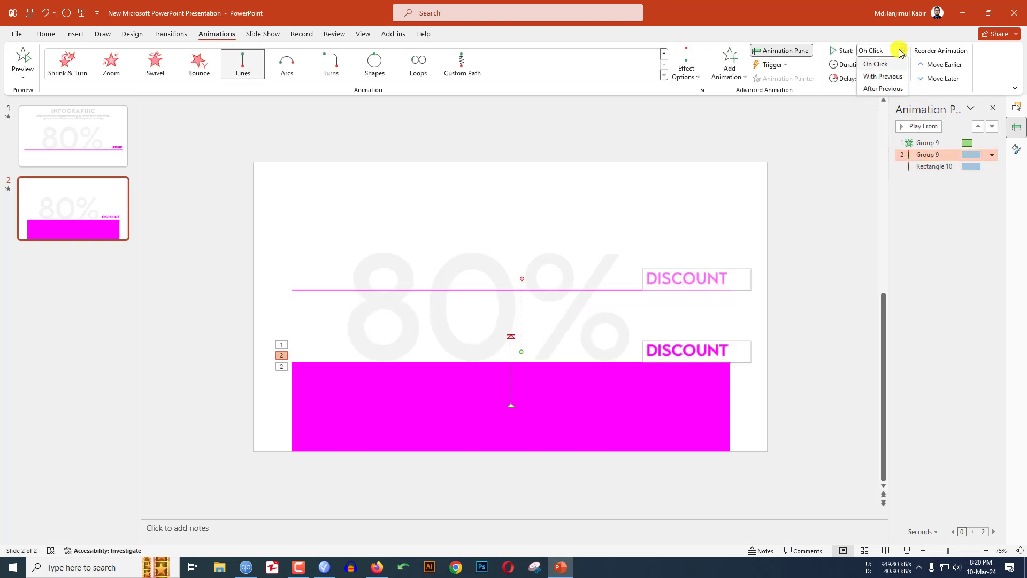
pyautogui.click(877, 81)
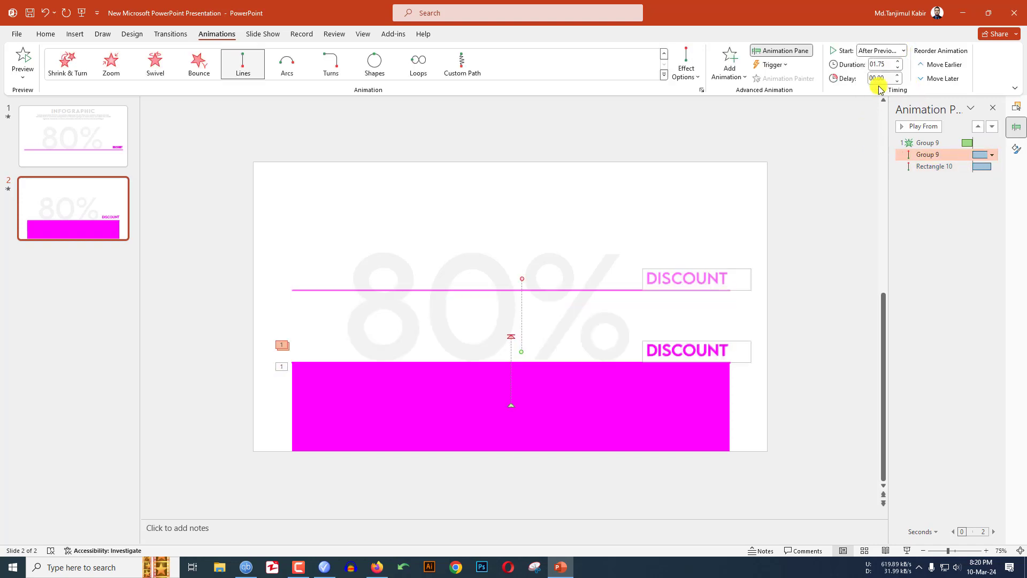
pyautogui.click(937, 169)
# Step: Give Rectangle 10's upward motion path a 1.75 sec smooth end with no smooth start
pyautogui.rightClick(991, 169)
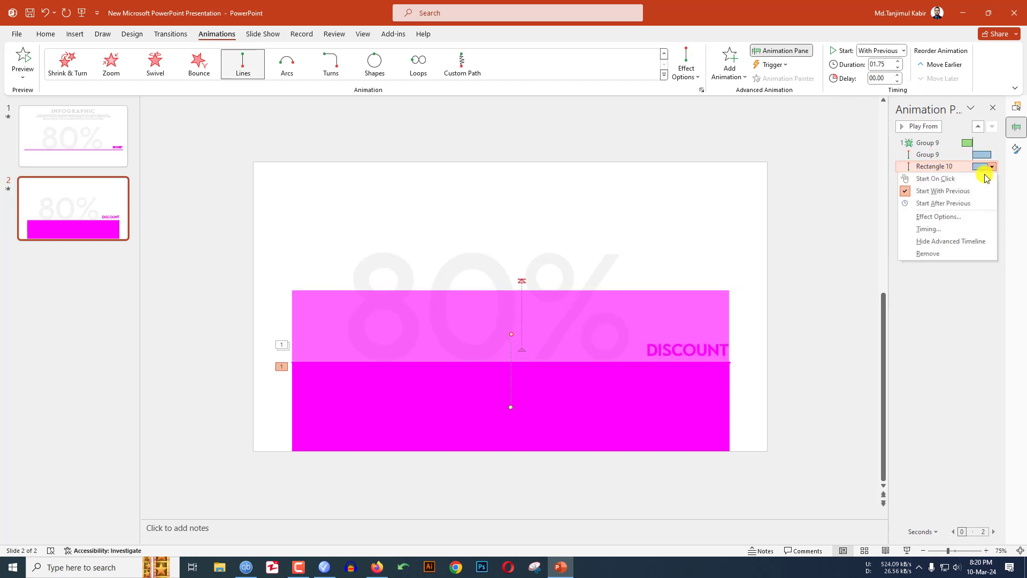
pyautogui.click(937, 216)
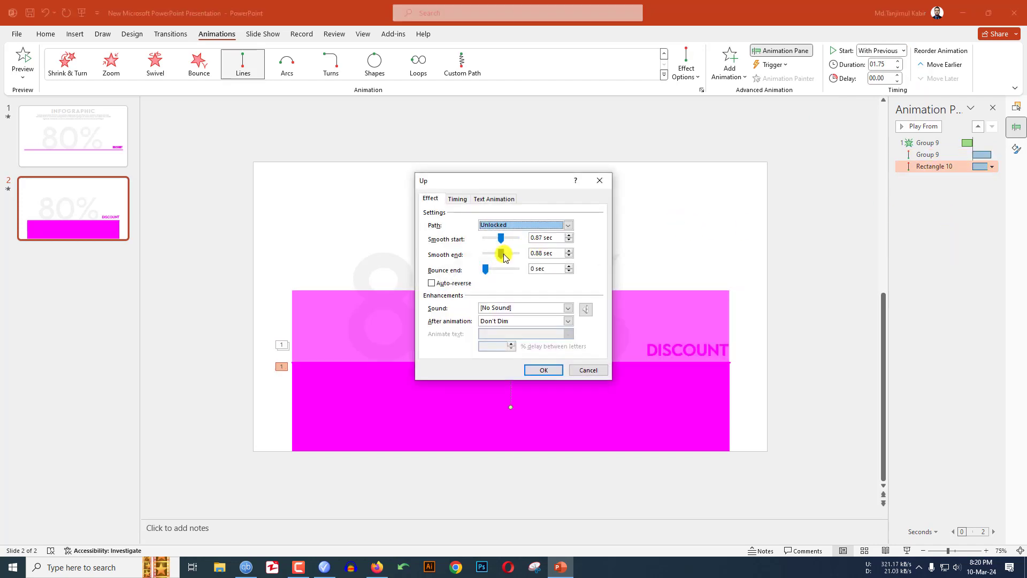
pyautogui.moveTo(502, 260); pyautogui.dragTo(532, 254)
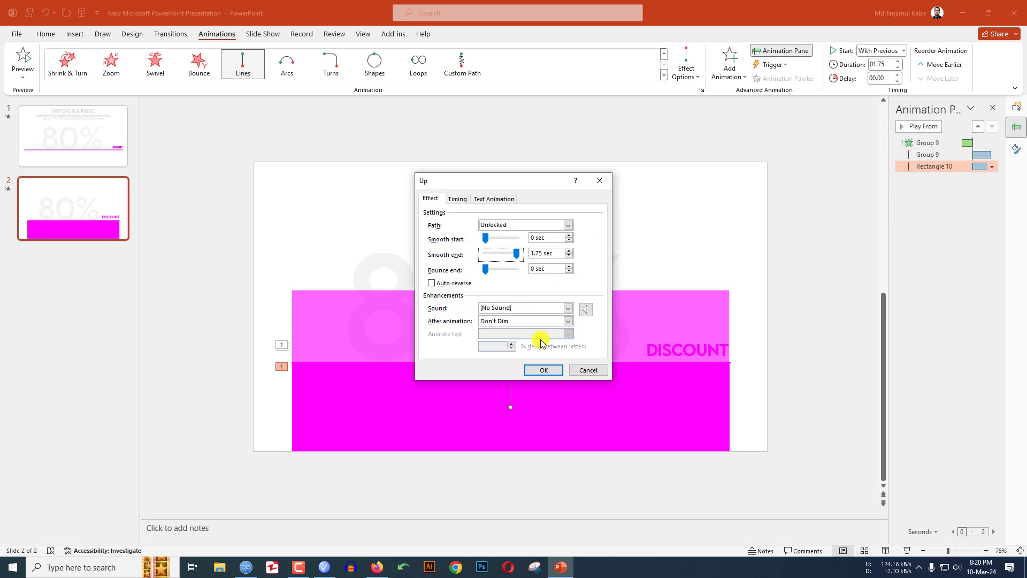
pyautogui.click(538, 371)
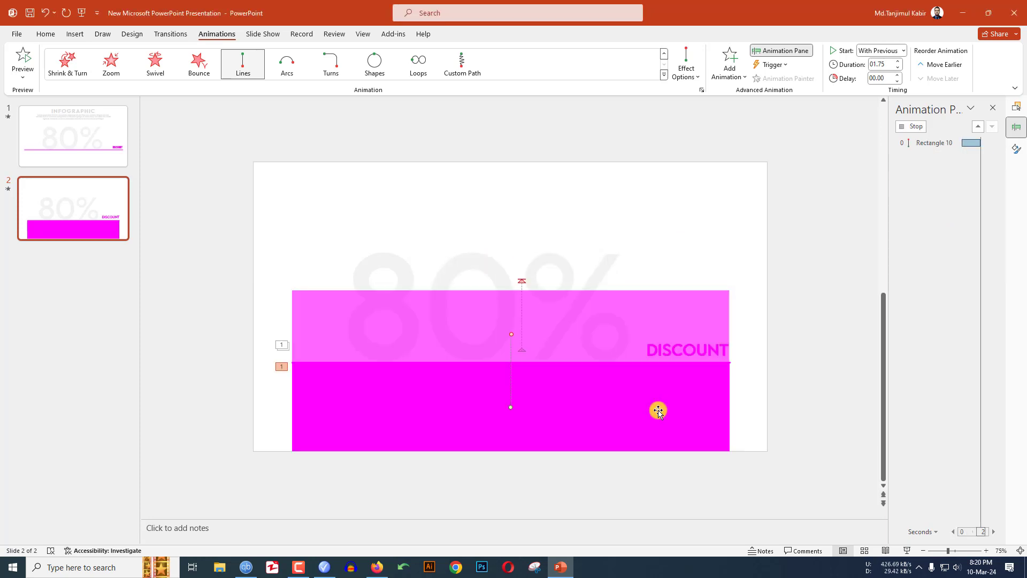
pyautogui.rightClick(582, 431)
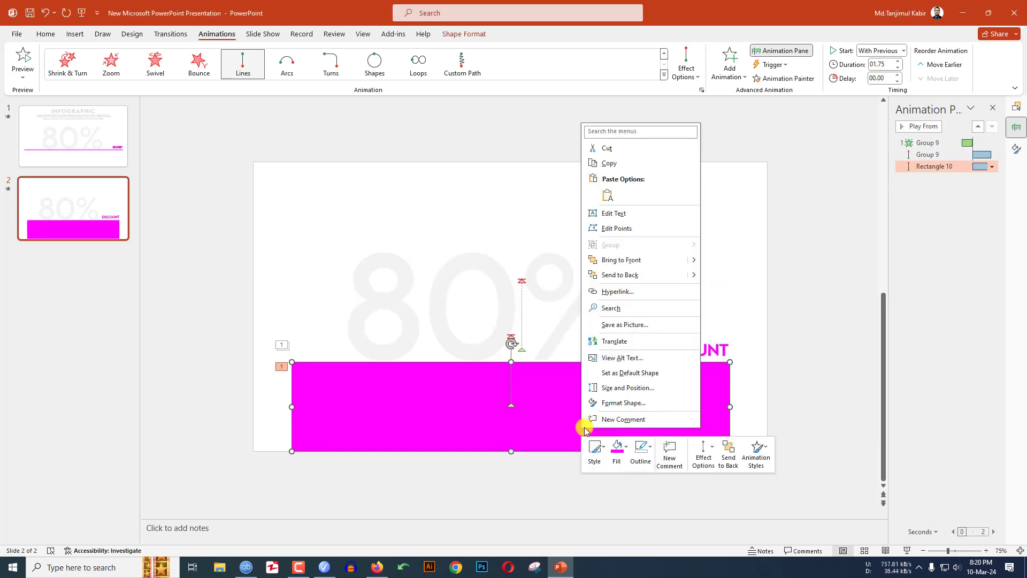